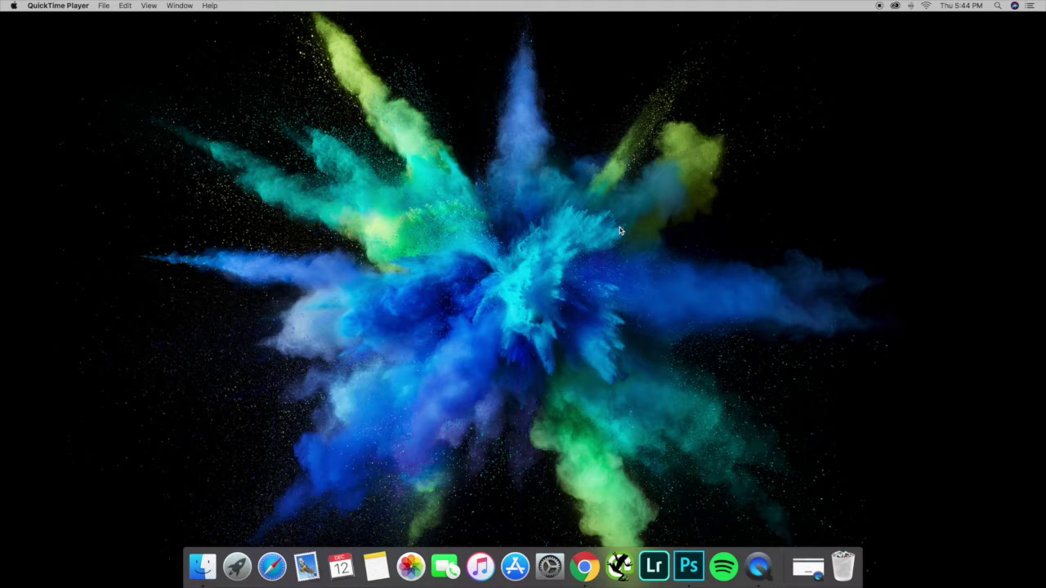
Switch to the desktop with the Schema Markup Generator beside the FAQs email, and highlight the generator's web address.
{"action": "key", "text": "ctrl+Right"}
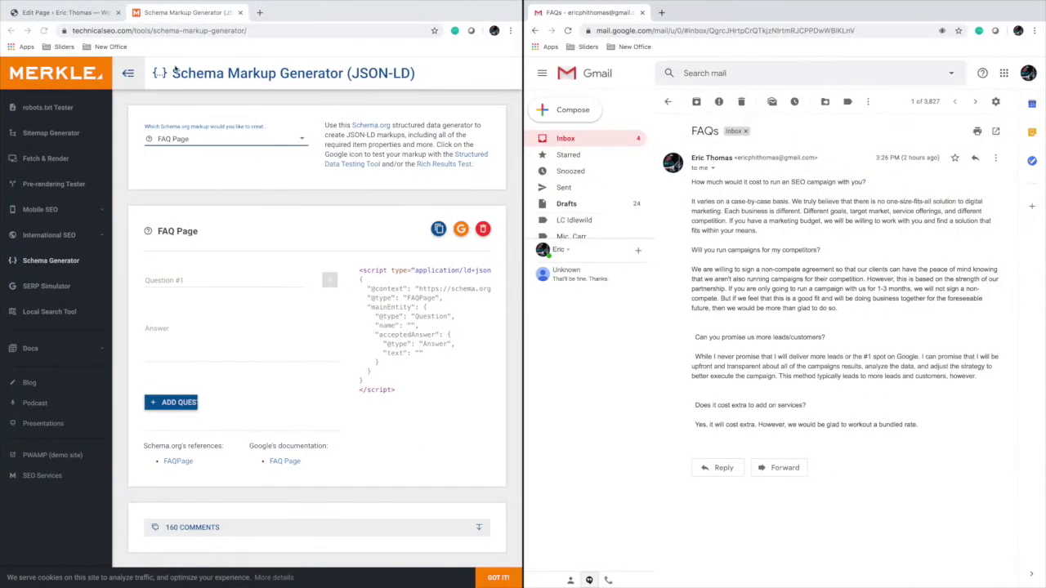
{"action": "left_click_drag", "start_coordinate": [247, 30], "coordinate": [69, 31]}
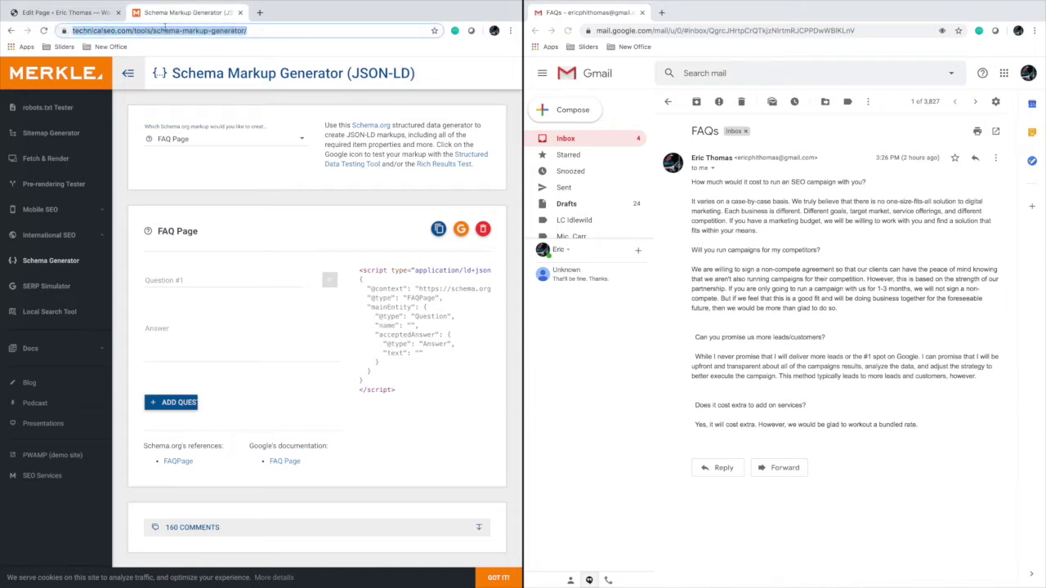
{"action": "left_click", "coordinate": [274, 31]}
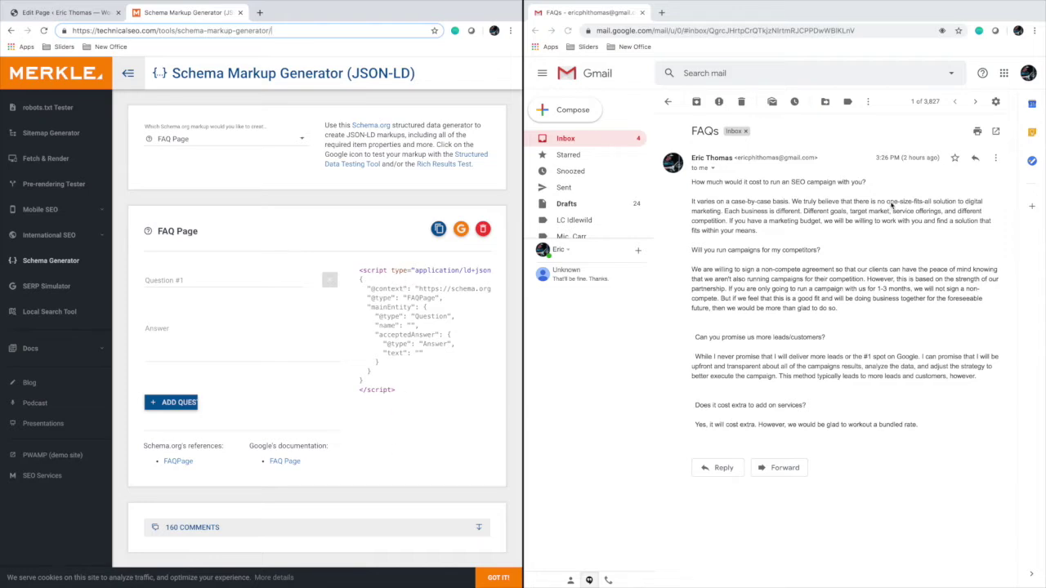
Copy "How much would it cost to run an SEO campaign with you?" and its answer from the FAQs email into Question #1.
{"action": "left_click_drag", "start_coordinate": [894, 184], "coordinate": [692, 181]}
{"action": "key", "text": "ctrl+c"}
{"action": "left_click", "coordinate": [216, 280]}
{"action": "key", "text": "ctrl+v"}
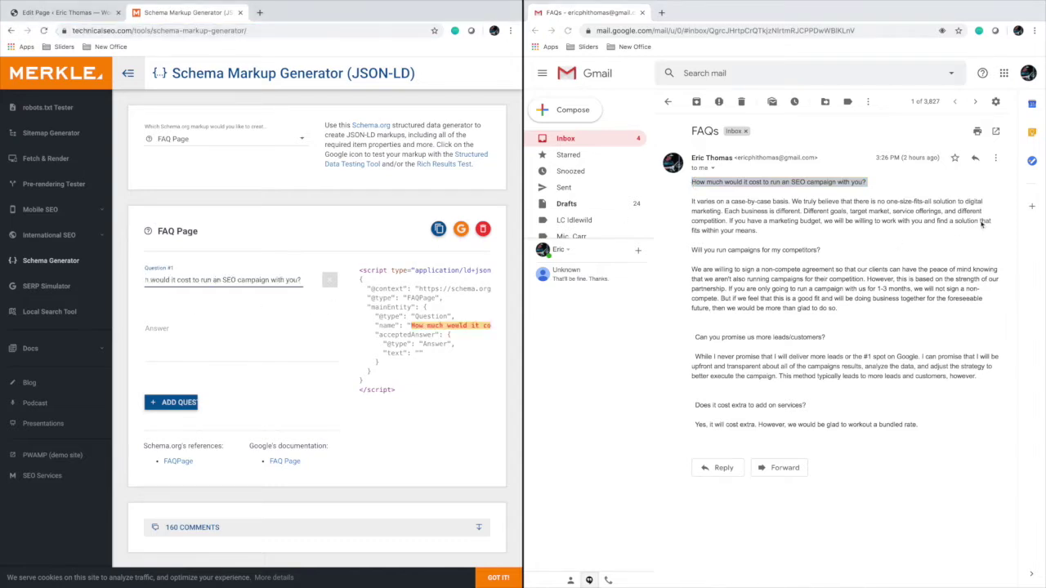
{"action": "left_click_drag", "start_coordinate": [760, 231], "coordinate": [692, 204]}
{"action": "key", "text": "ctrl+c"}
{"action": "left_click", "coordinate": [217, 339]}
{"action": "key", "text": "ctrl+v"}
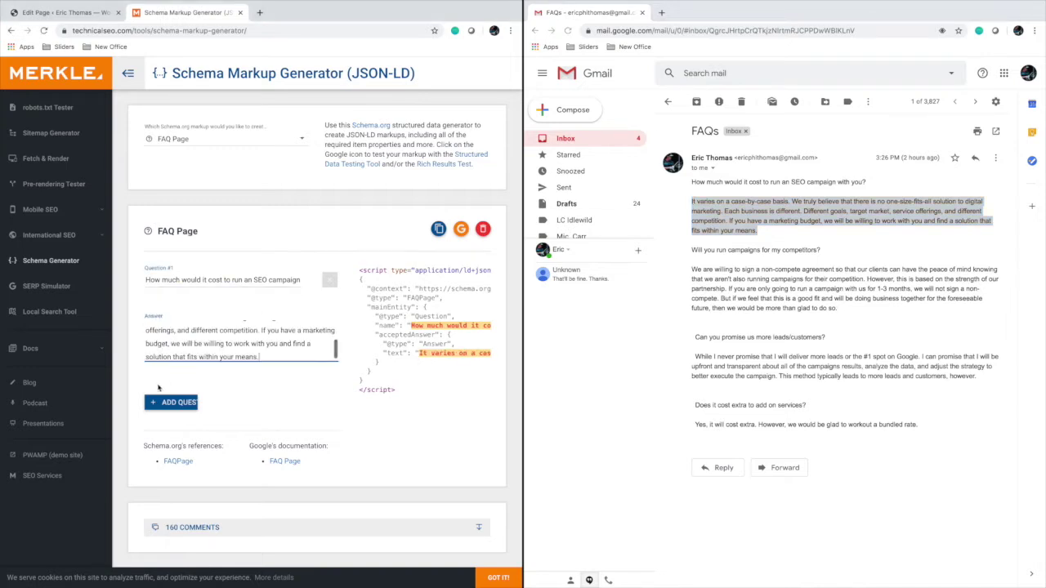
Add a second question and fill it with "Will you run campaigns for my competitors?" and its answer from the email.
{"action": "left_click", "coordinate": [171, 402]}
{"action": "left_click_drag", "start_coordinate": [824, 251], "coordinate": [691, 250]}
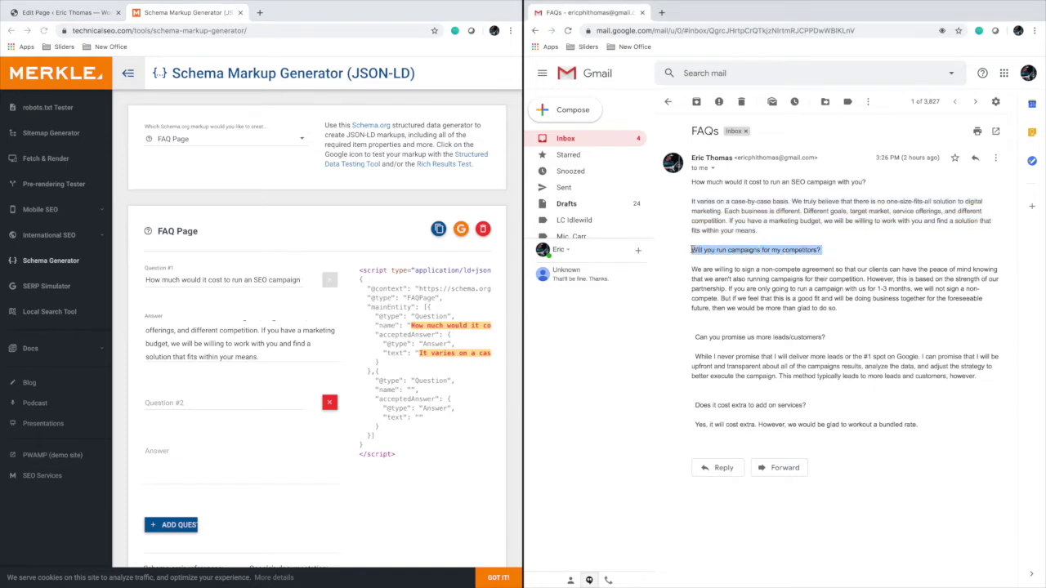
{"action": "key", "text": "ctrl+c"}
{"action": "left_click", "coordinate": [227, 402]}
{"action": "key", "text": "ctrl+v"}
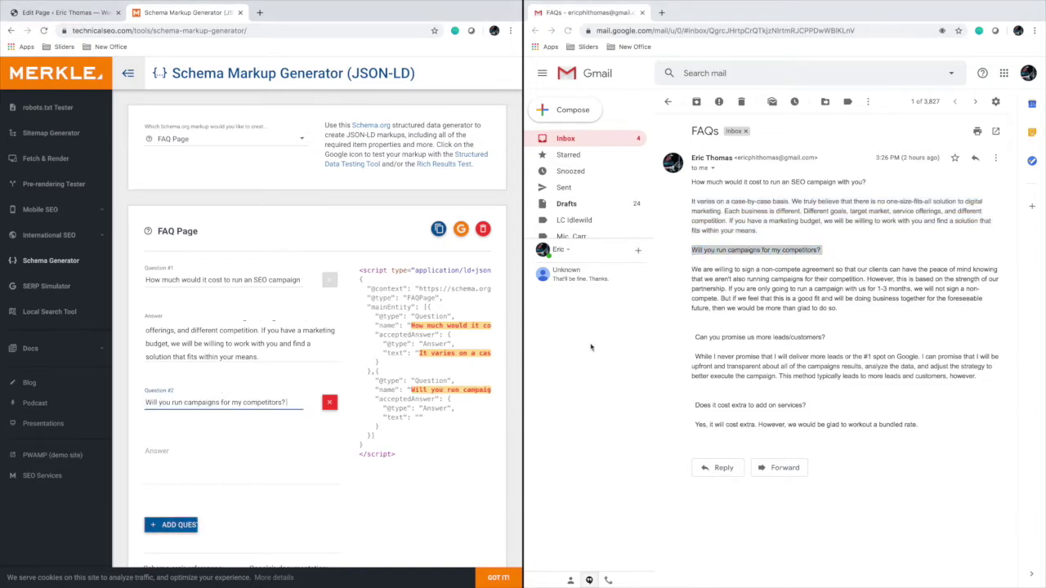
{"action": "left_click", "coordinate": [892, 310]}
{"action": "left_click_drag", "start_coordinate": [828, 308], "coordinate": [691, 270]}
{"action": "key", "text": "ctrl+c"}
{"action": "left_click", "coordinate": [214, 456]}
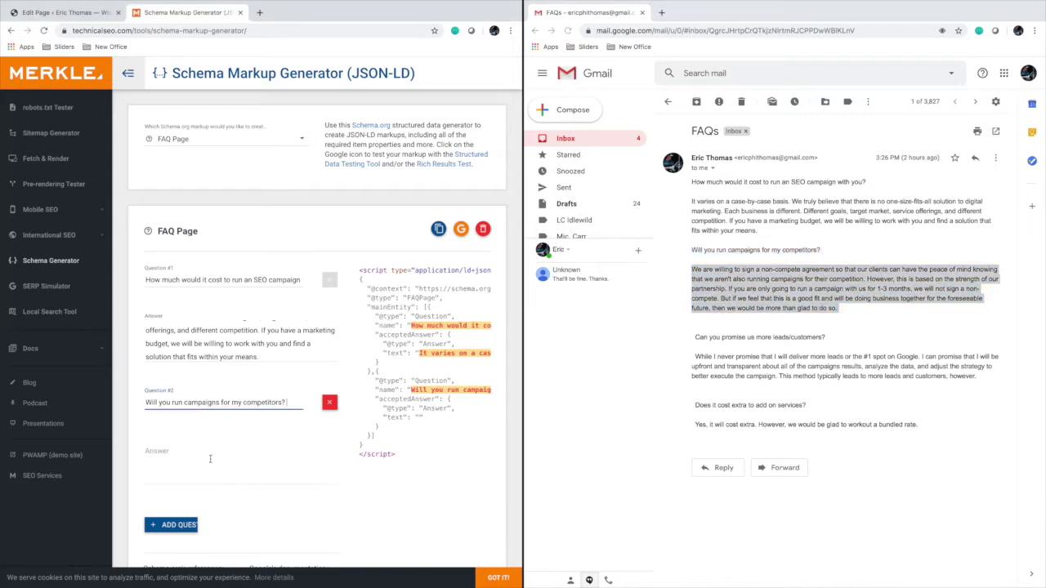
{"action": "key", "text": "ctrl+v"}
Add a third question and fill it with "Can you promise us more leads/customers?" and its answer from the email.
{"action": "left_click", "coordinate": [204, 525]}
{"action": "left_click", "coordinate": [805, 344]}
{"action": "left_click_drag", "start_coordinate": [828, 336], "coordinate": [694, 337]}
{"action": "left_click", "coordinate": [233, 527]}
{"action": "key", "text": "ctrl+v"}
{"action": "scroll", "coordinate": [234, 527], "scroll_direction": "down", "scroll_amount": 3}
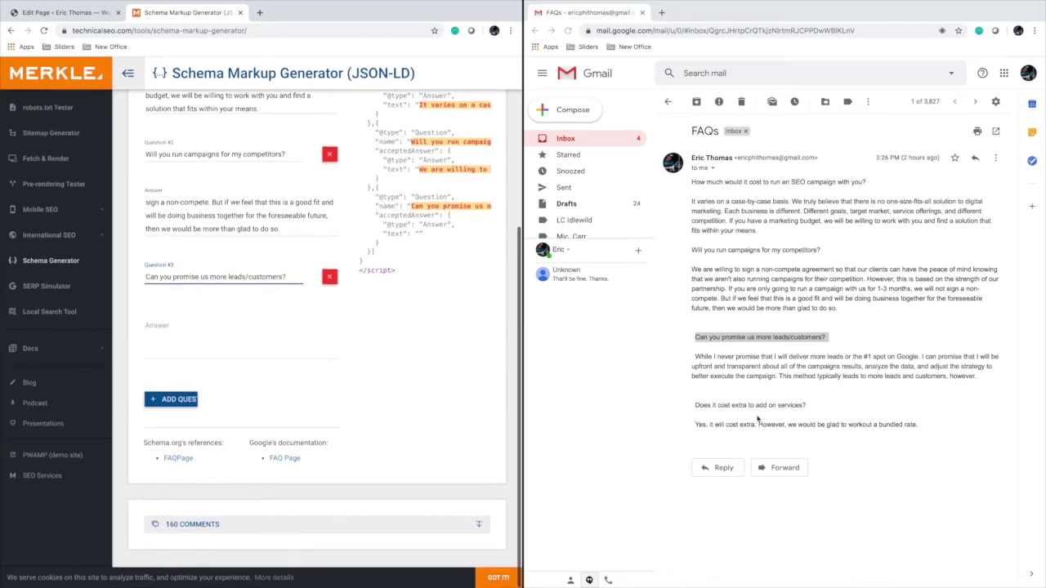
{"action": "left_click_drag", "start_coordinate": [973, 377], "coordinate": [696, 357]}
{"action": "key", "text": "ctrl+c"}
{"action": "left_click", "coordinate": [206, 366]}
{"action": "left_click", "coordinate": [205, 344]}
{"action": "key", "text": "ctrl+v"}
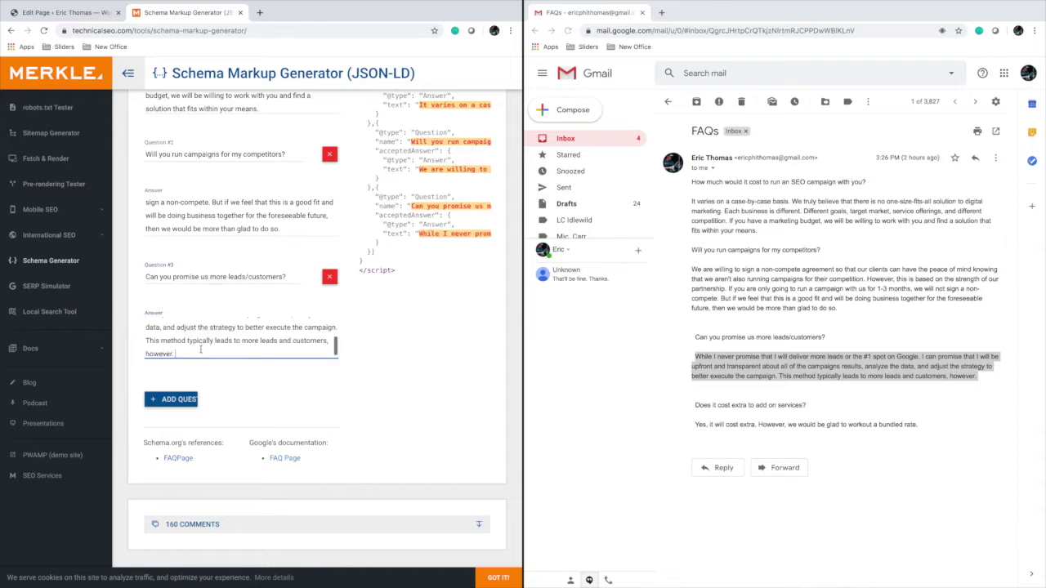
Add a fourth question and fill it with "Does it cost extra to add on services?" and its answer from the email.
{"action": "left_click", "coordinate": [173, 400]}
{"action": "left_click", "coordinate": [795, 407]}
{"action": "left_click_drag", "start_coordinate": [807, 406], "coordinate": [695, 405]}
{"action": "key", "text": "ctrl+c"}
{"action": "left_click", "coordinate": [184, 404]}
{"action": "key", "text": "ctrl+v"}
{"action": "left_click_drag", "start_coordinate": [921, 425], "coordinate": [697, 426]}
{"action": "key", "text": "ctrl+c"}
{"action": "left_click", "coordinate": [203, 467]}
{"action": "key", "text": "ctrl+v"}
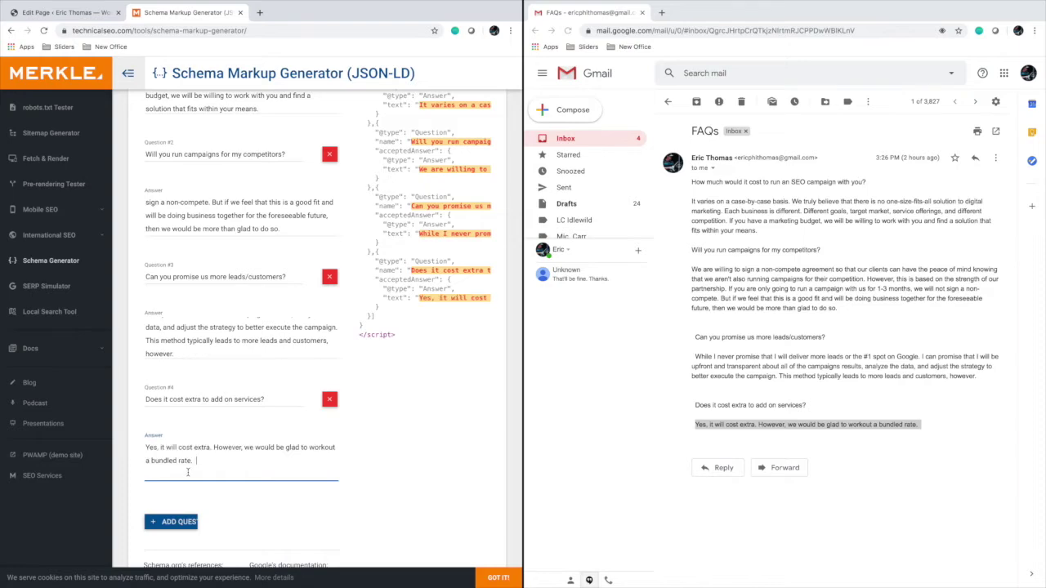
Expand the Schema Markup Generator window to full width and copy the generated FAQ JSON-LD code to the clipboard.
{"action": "scroll", "coordinate": [404, 460], "scroll_direction": "up", "scroll_amount": 2}
{"action": "left_click", "coordinate": [644, 16]}
{"action": "left_click", "coordinate": [643, 14]}
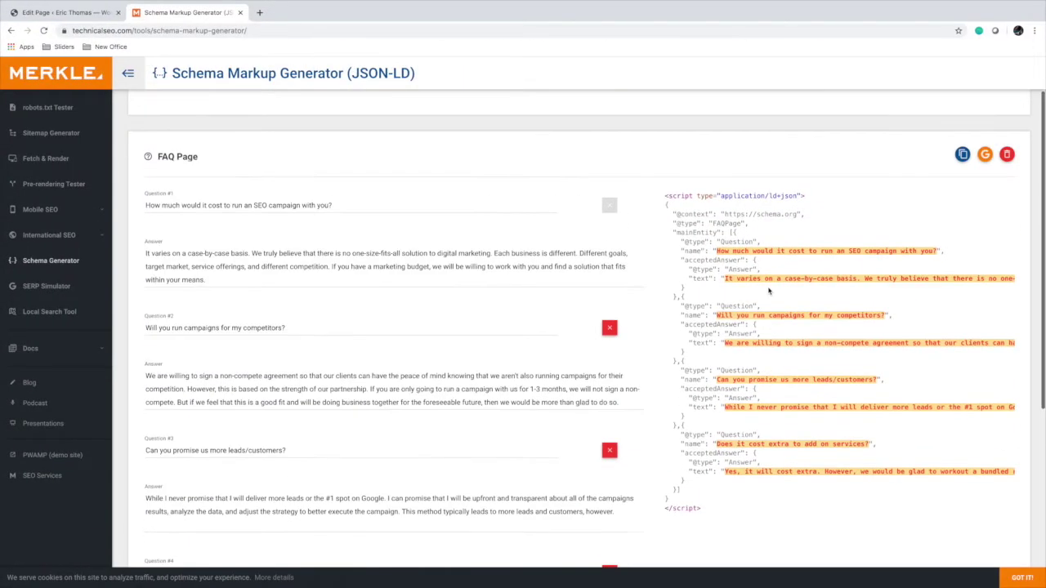
{"action": "scroll", "coordinate": [767, 297], "scroll_direction": "down", "scroll_amount": 2}
{"action": "scroll", "coordinate": [706, 186], "scroll_direction": "up", "scroll_amount": 1}
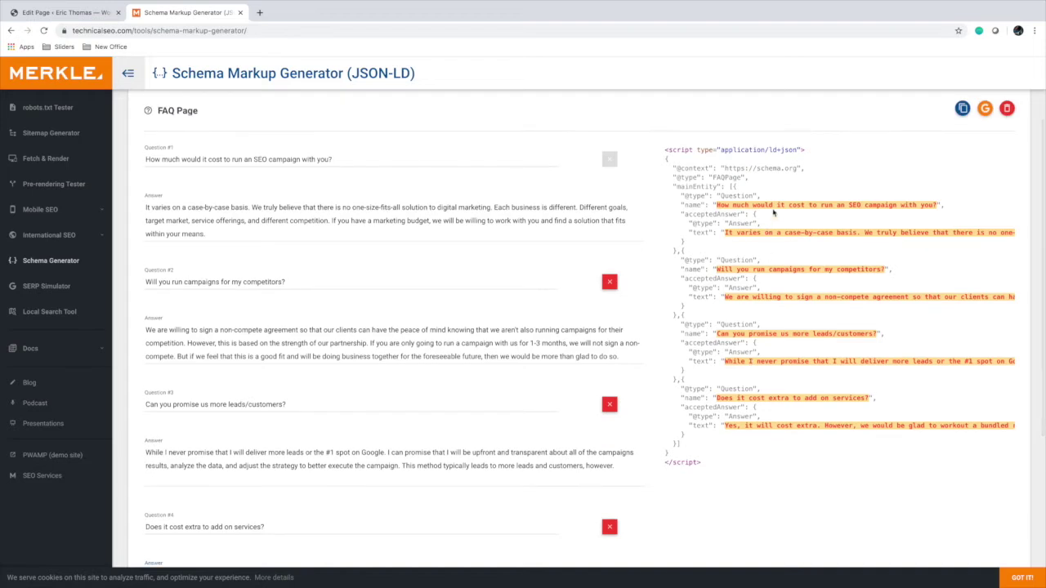
{"action": "left_click_drag", "start_coordinate": [673, 169], "coordinate": [759, 195]}
{"action": "left_click", "coordinate": [760, 214]}
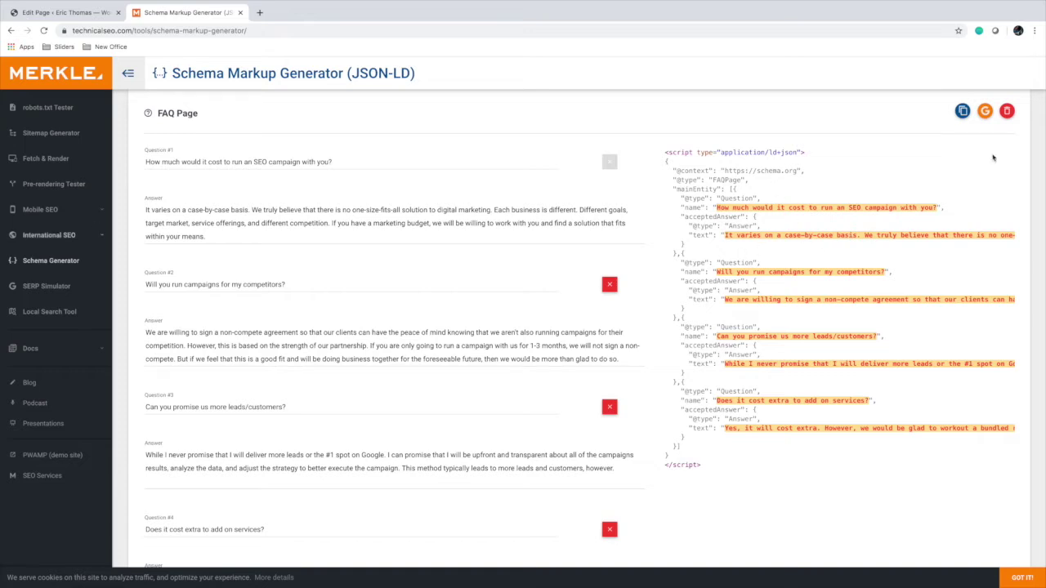
{"action": "left_click", "coordinate": [962, 111]}
{"action": "scroll", "coordinate": [907, 491], "scroll_direction": "up", "scroll_amount": 1}
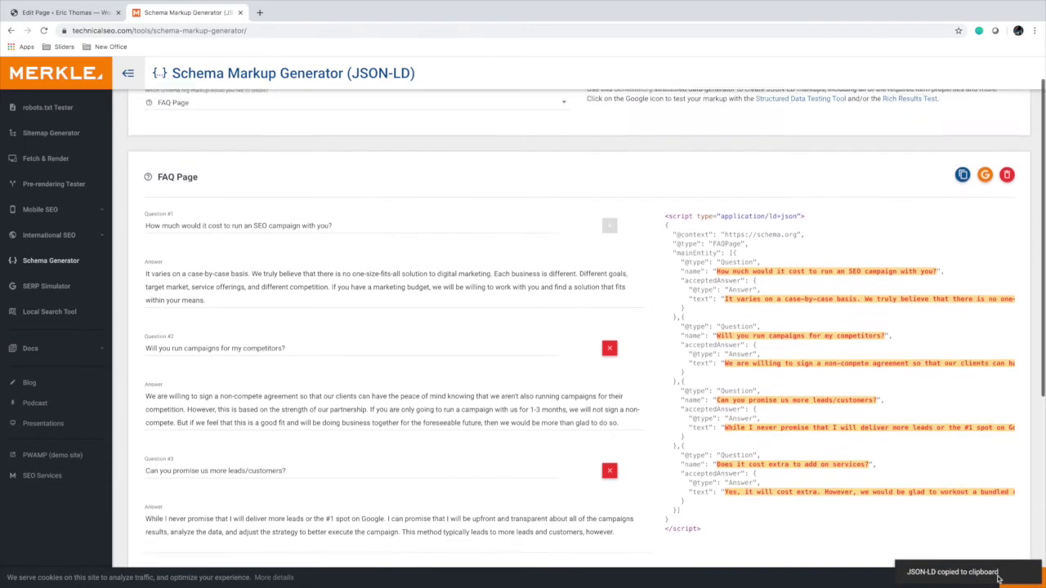
{"action": "scroll", "coordinate": [909, 388], "scroll_direction": "up", "scroll_amount": 1}
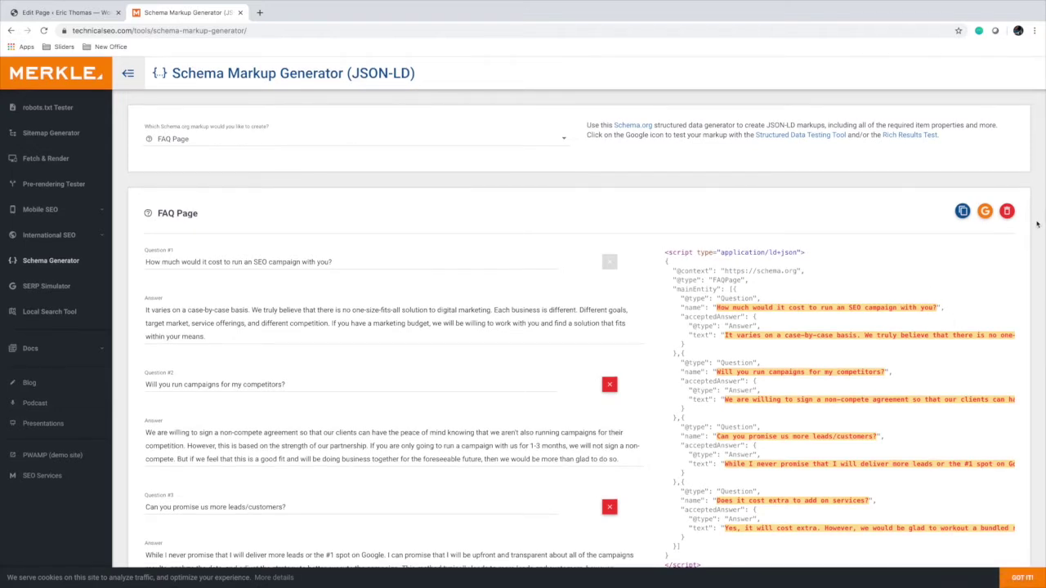
Send the FAQ markup to Google's Rich Results Test and test the code.
{"action": "left_click", "coordinate": [986, 214]}
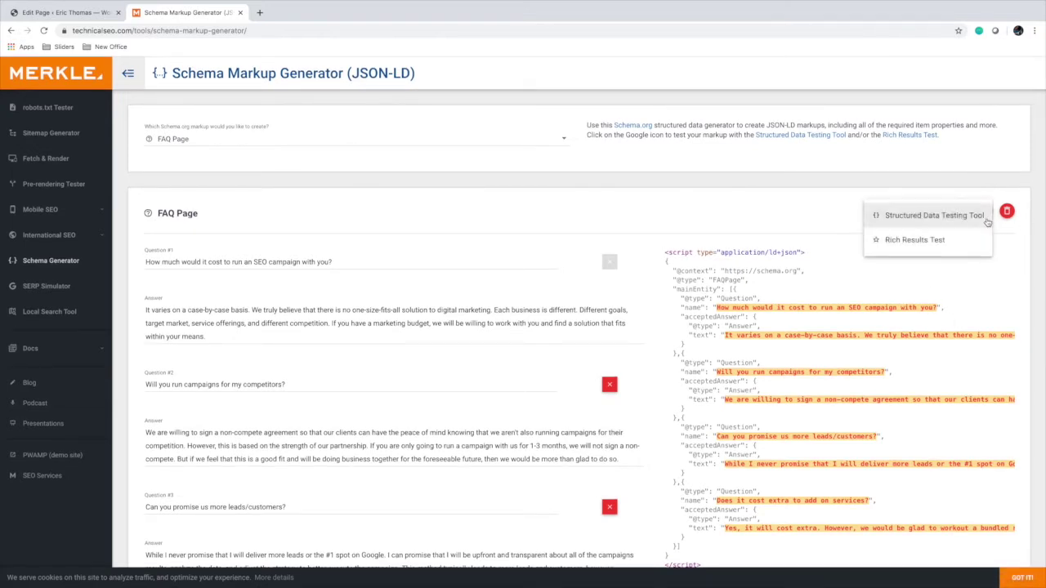
{"action": "left_click", "coordinate": [925, 241]}
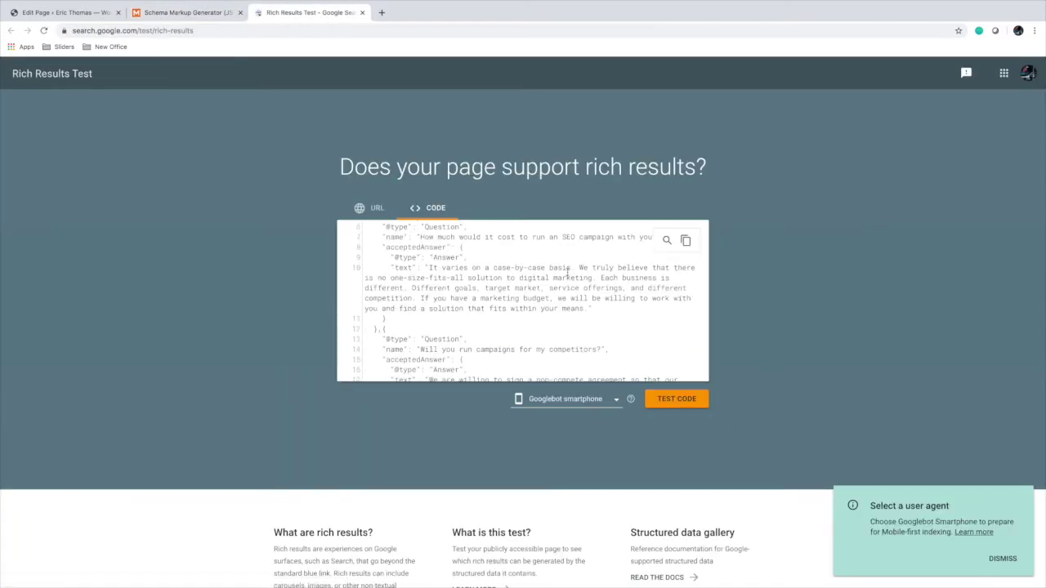
{"action": "left_click", "coordinate": [677, 401]}
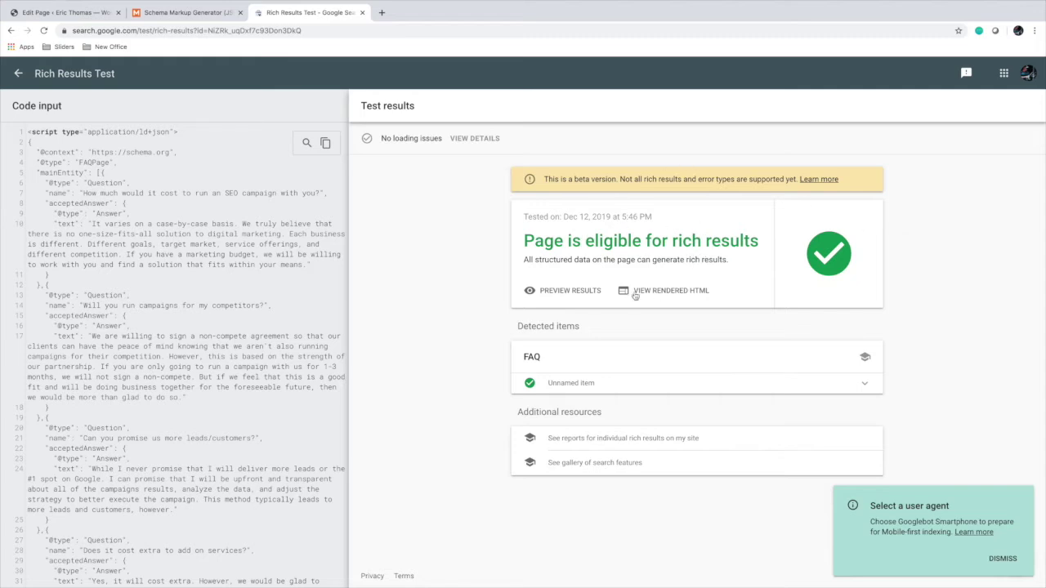
Preview how the FAQ questions look in Google's smartphone search results, and close the Rich Results Test.
{"action": "left_click", "coordinate": [585, 292]}
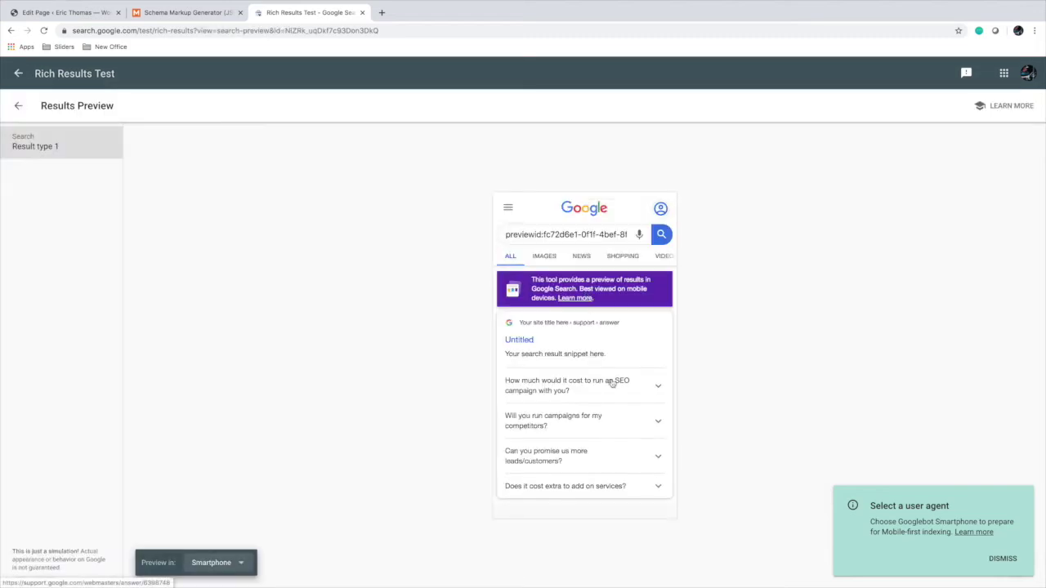
{"action": "scroll", "coordinate": [613, 384], "scroll_direction": "down", "scroll_amount": 1}
{"action": "left_click", "coordinate": [658, 369]}
{"action": "left_click", "coordinate": [658, 369]}
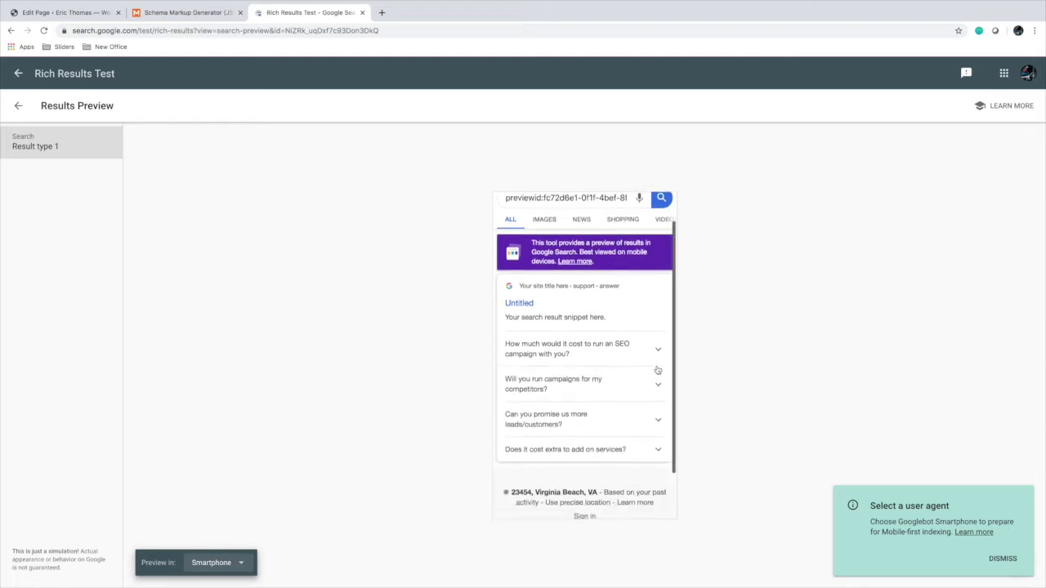
{"action": "scroll", "coordinate": [658, 368], "scroll_direction": "down", "scroll_amount": 2}
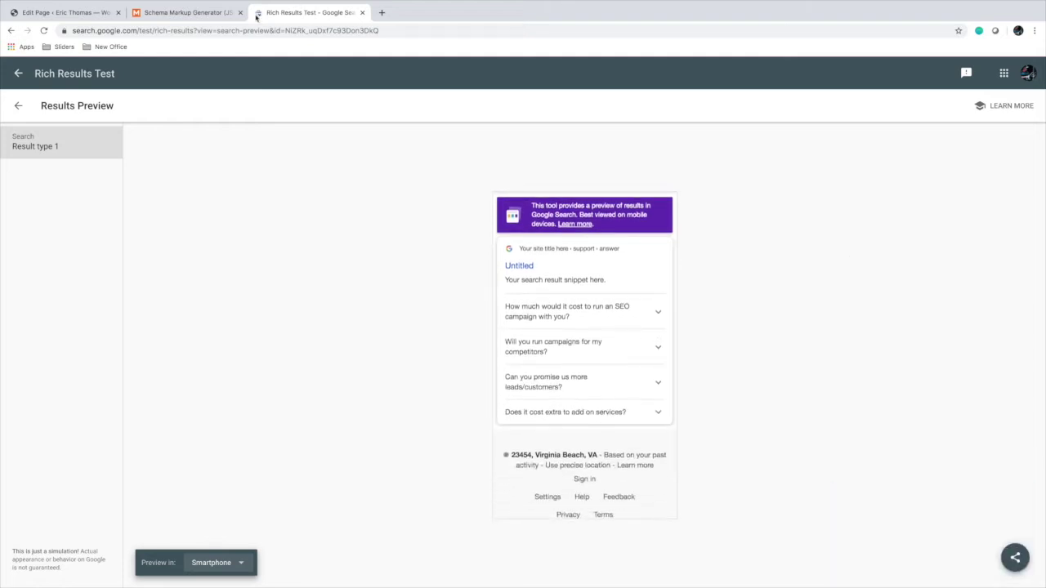
{"action": "left_click", "coordinate": [362, 12]}
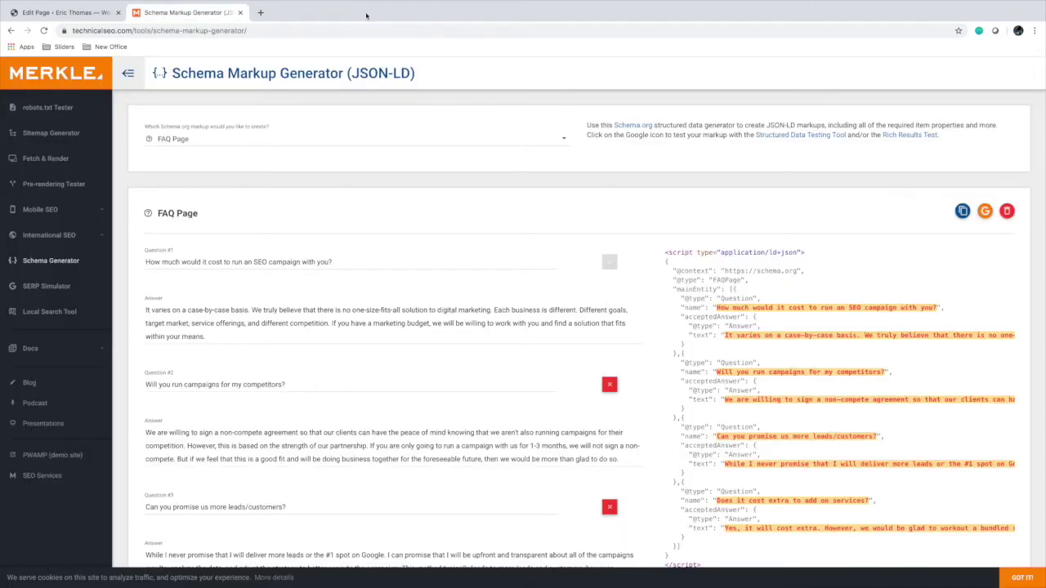
Copy the FAQ JSON-LD code again and switch to the WordPress editor of the FAQ page to review its layout.
{"action": "left_click", "coordinate": [963, 211]}
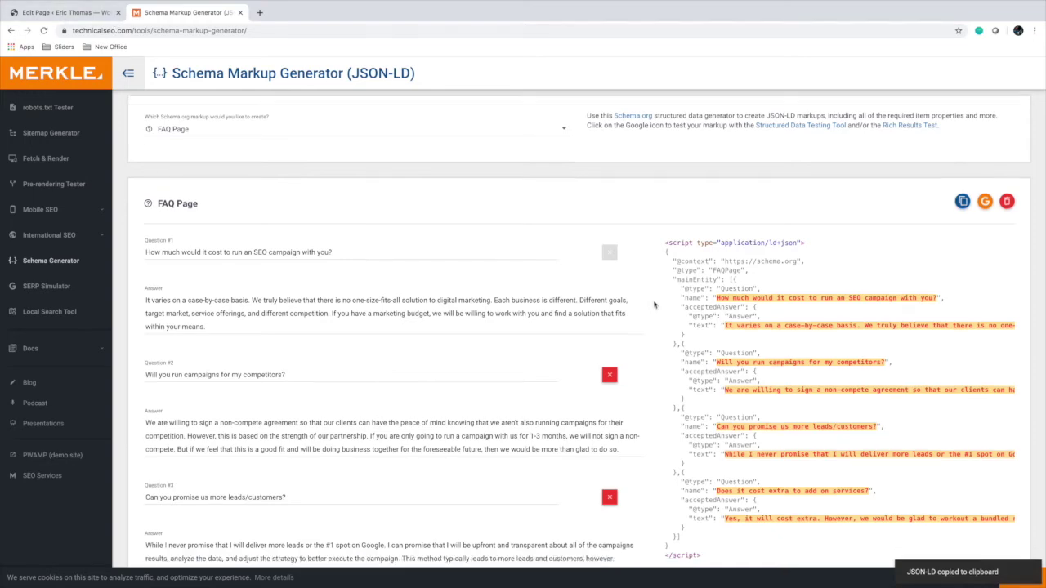
{"action": "left_click", "coordinate": [65, 12]}
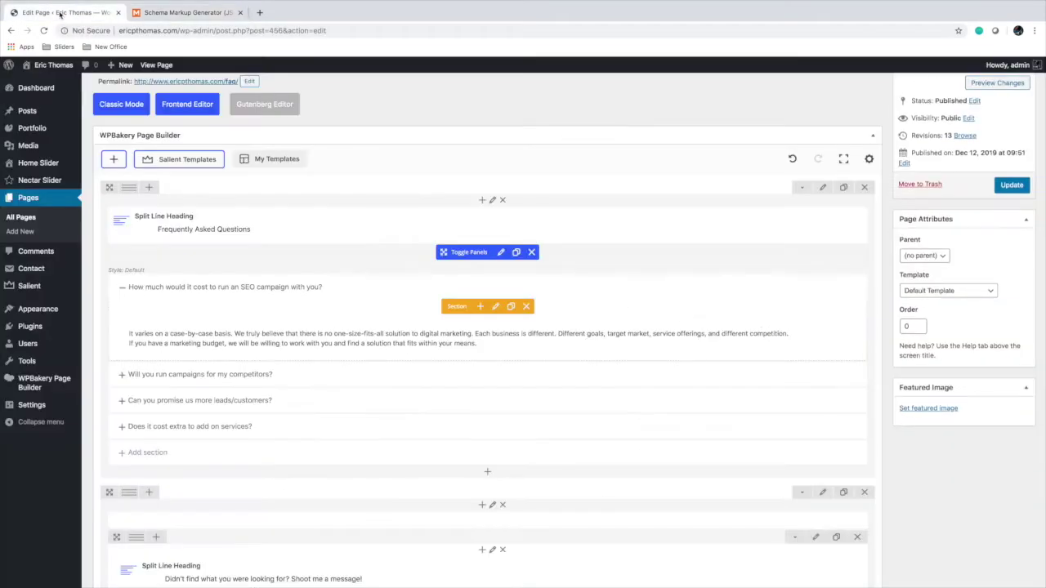
{"action": "scroll", "coordinate": [323, 246], "scroll_direction": "down", "scroll_amount": 5}
{"action": "scroll", "coordinate": [623, 318], "scroll_direction": "up", "scroll_amount": 5}
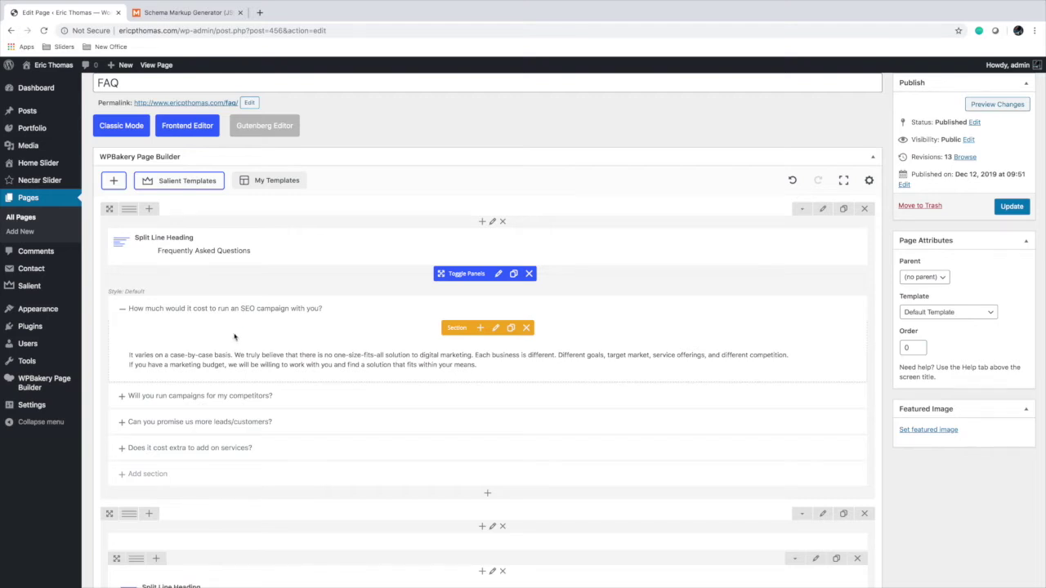
{"action": "scroll", "coordinate": [440, 192], "scroll_direction": "up", "scroll_amount": 1}
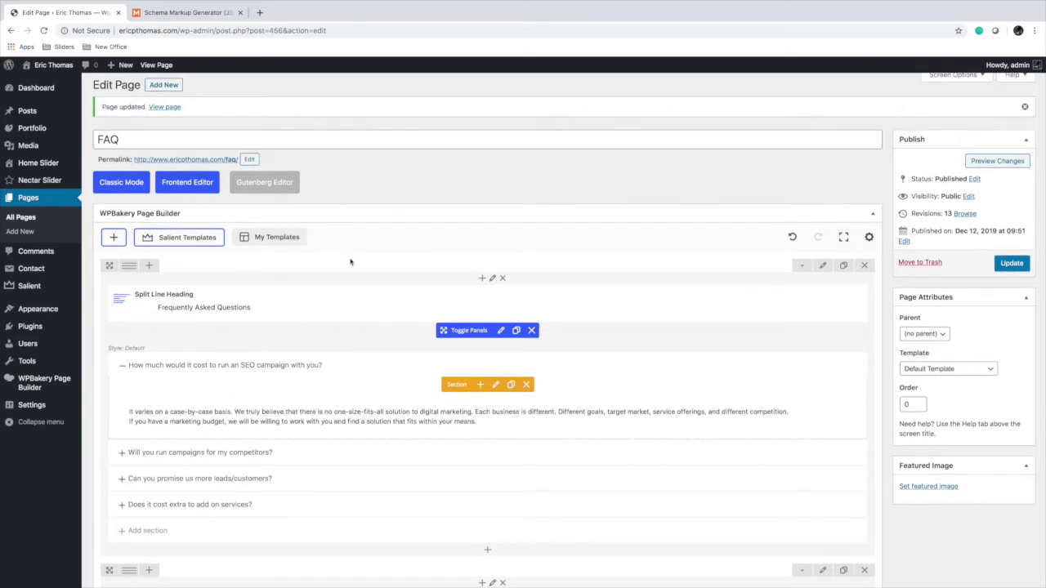
{"action": "scroll", "coordinate": [351, 259], "scroll_direction": "down", "scroll_amount": 5}
{"action": "scroll", "coordinate": [316, 270], "scroll_direction": "down", "scroll_amount": 2}
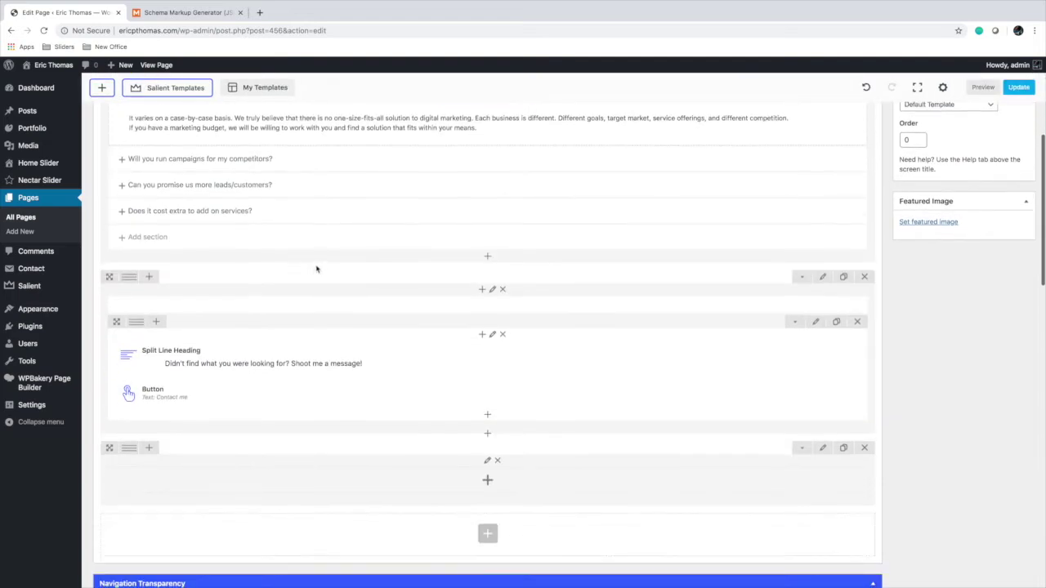
{"action": "scroll", "coordinate": [319, 270], "scroll_direction": "up", "scroll_amount": 4}
{"action": "scroll", "coordinate": [429, 419], "scroll_direction": "down", "scroll_amount": 4}
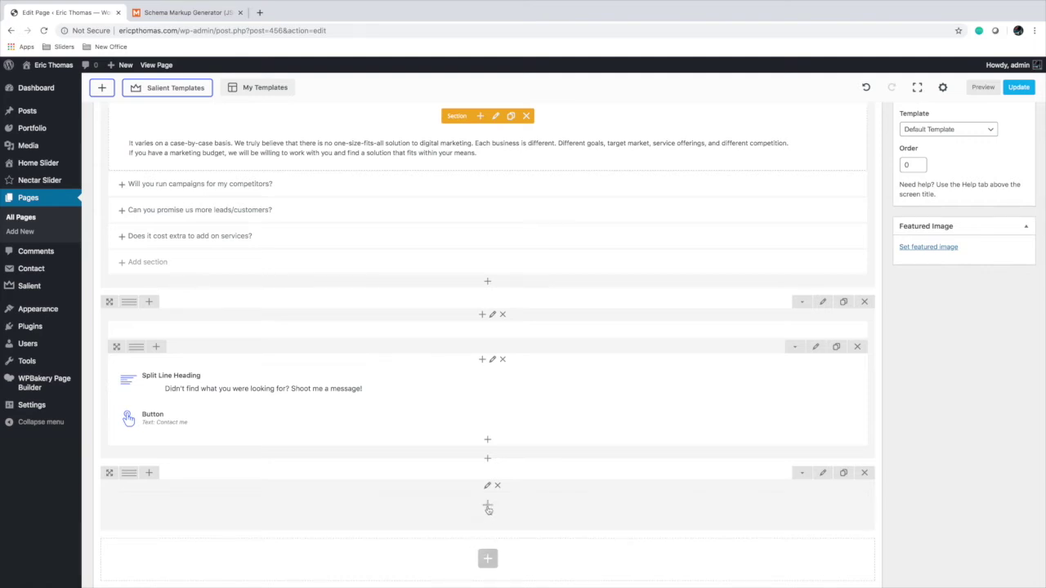
Add a Raw JS element to the empty row at the end of the FAQ page, searching the elements for "ra".
{"action": "left_click", "coordinate": [487, 508]}
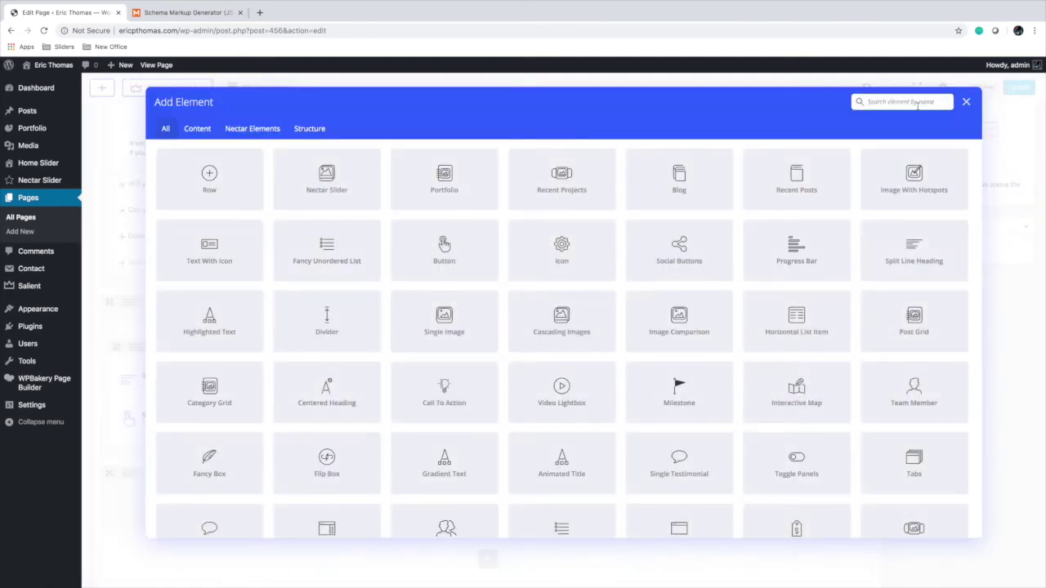
{"action": "left_click", "coordinate": [917, 104]}
{"action": "type", "text": "ra"}
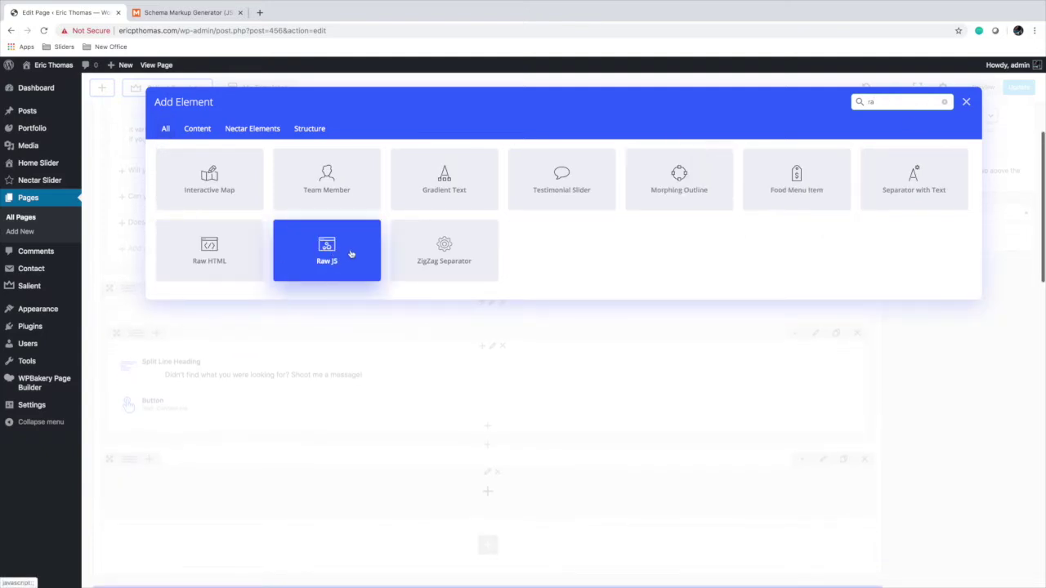
{"action": "left_click", "coordinate": [325, 259]}
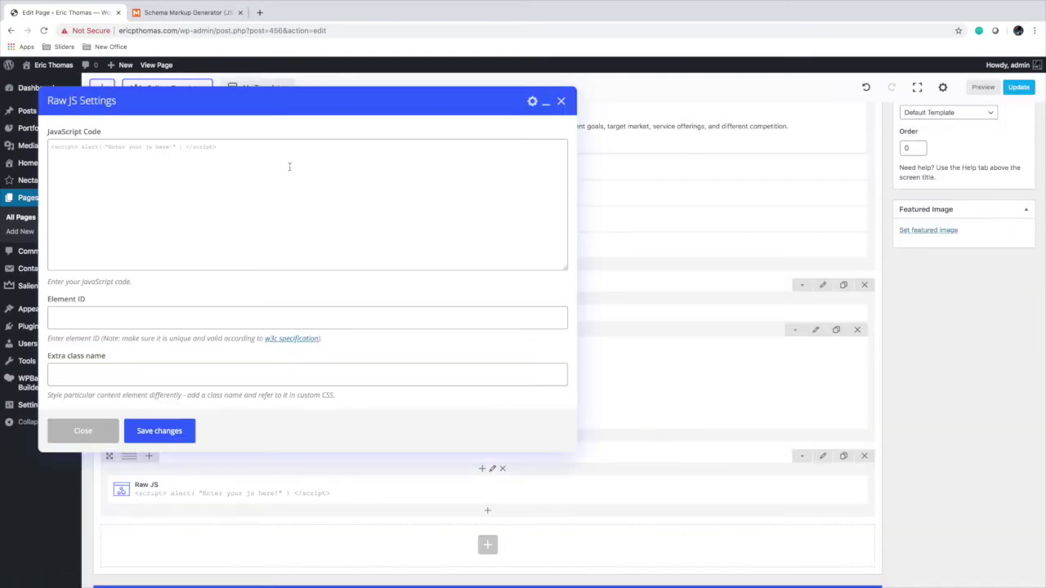
Replace the Raw JS element's placeholder code with the copied FAQ JSON-LD script and save the element's changes.
{"action": "left_click_drag", "start_coordinate": [265, 152], "coordinate": [24, 146]}
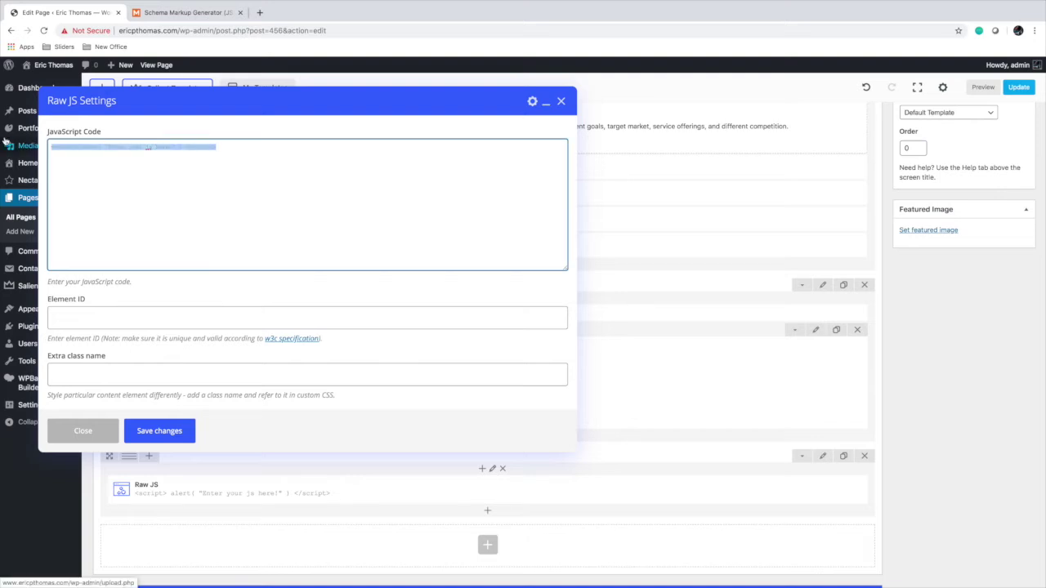
{"action": "key", "text": "BackSpace"}
{"action": "key", "text": "ctrl+v"}
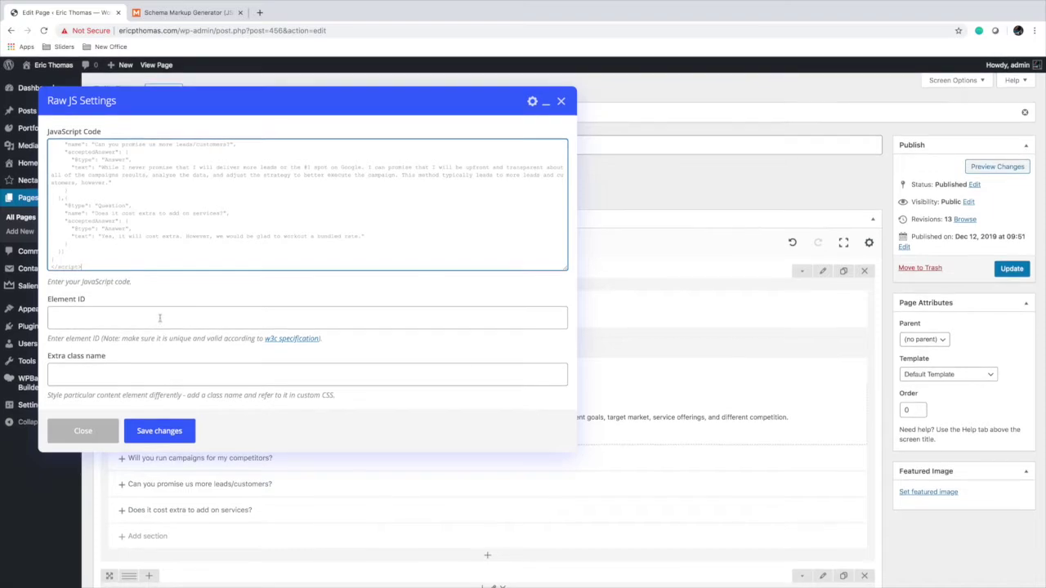
{"action": "left_click", "coordinate": [159, 432]}
{"action": "scroll", "coordinate": [225, 436], "scroll_direction": "down", "scroll_amount": 5}
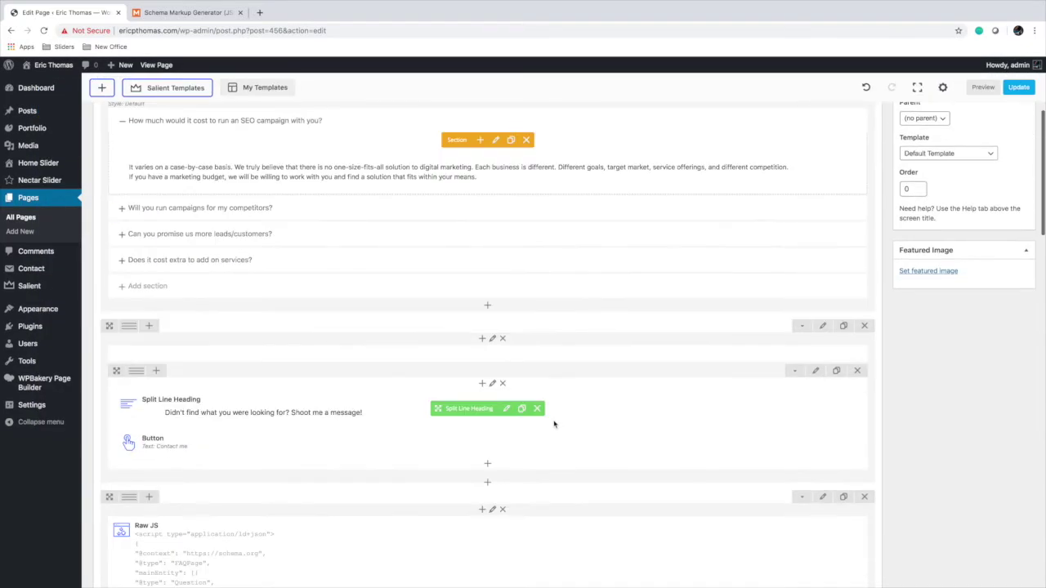
Review the embedded FAQ script in the page builder, preview the FAQ page, and return to the editor.
{"action": "scroll", "coordinate": [381, 401], "scroll_direction": "down", "scroll_amount": 3}
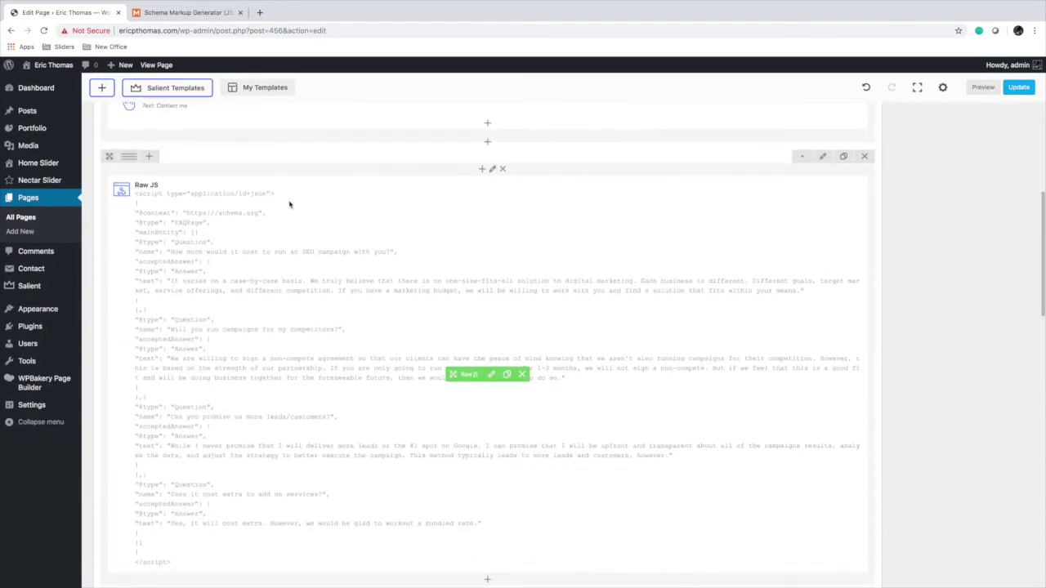
{"action": "scroll", "coordinate": [390, 352], "scroll_direction": "down", "scroll_amount": 3}
{"action": "scroll", "coordinate": [493, 343], "scroll_direction": "up", "scroll_amount": 5}
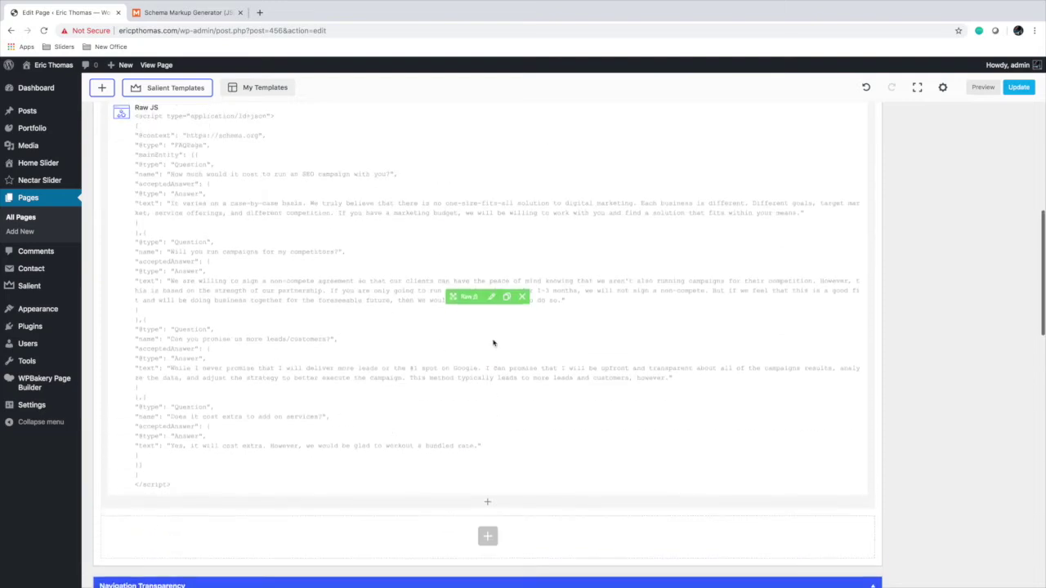
{"action": "left_click", "coordinate": [983, 87]}
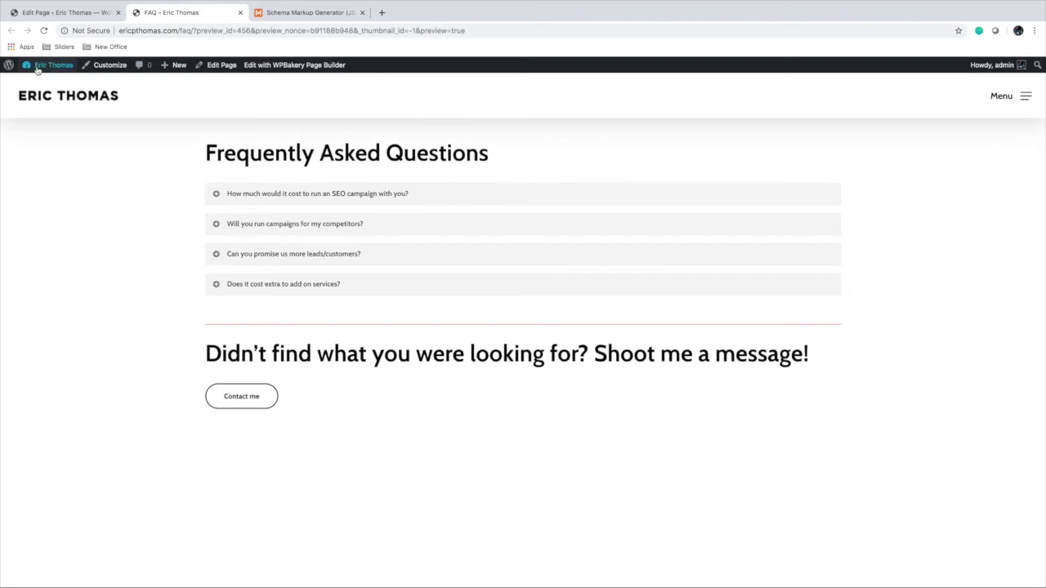
{"action": "left_click", "coordinate": [45, 13]}
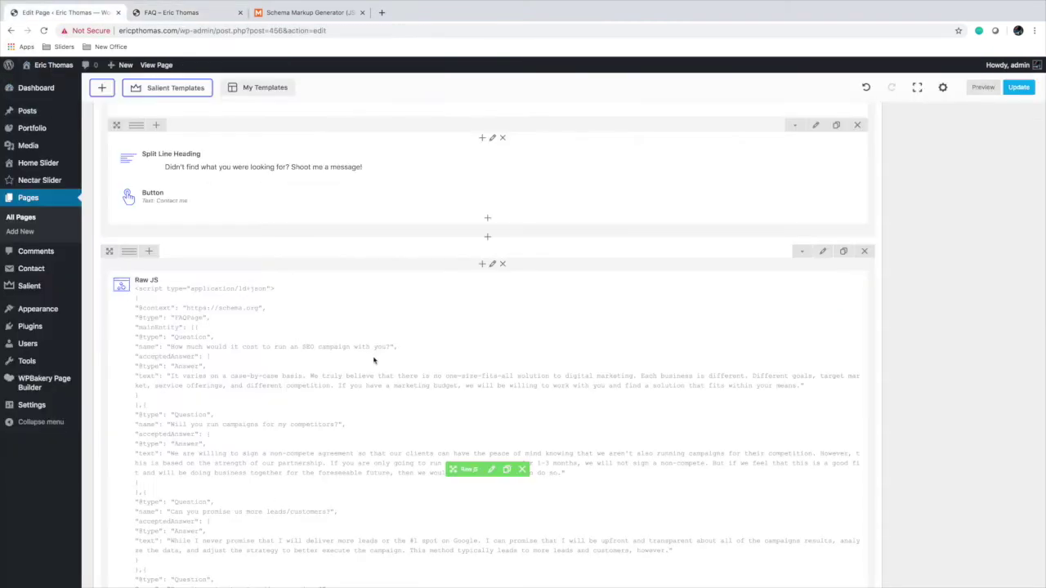
Delete the Raw JS element from the FAQ page and switch the page to the classic editor.
{"action": "scroll", "coordinate": [490, 445], "scroll_direction": "down", "scroll_amount": 1}
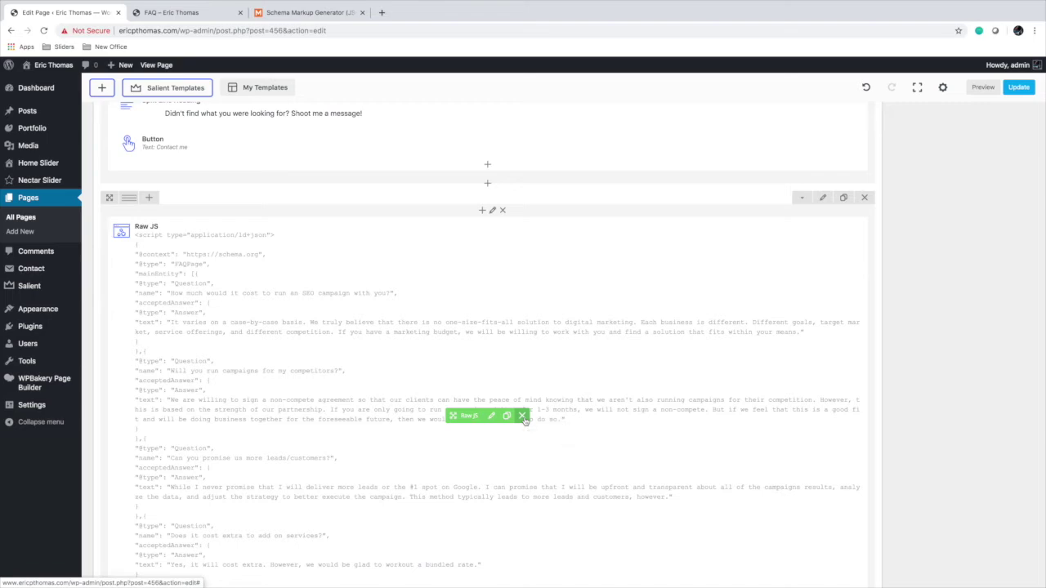
{"action": "left_click", "coordinate": [524, 417]}
{"action": "scroll", "coordinate": [524, 420], "scroll_direction": "up", "scroll_amount": 3}
{"action": "scroll", "coordinate": [782, 424], "scroll_direction": "up", "scroll_amount": 4}
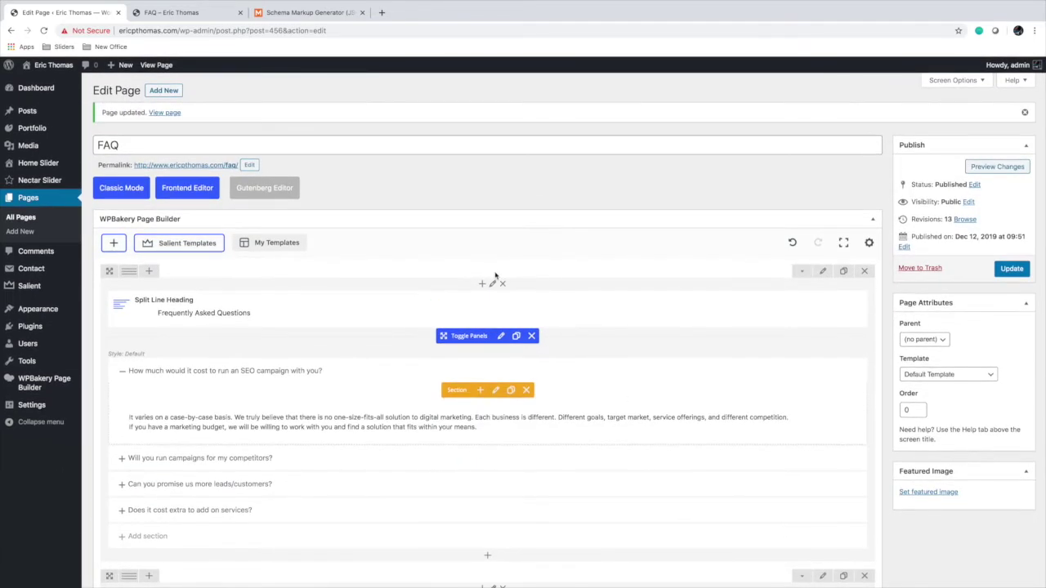
{"action": "left_click", "coordinate": [122, 193]}
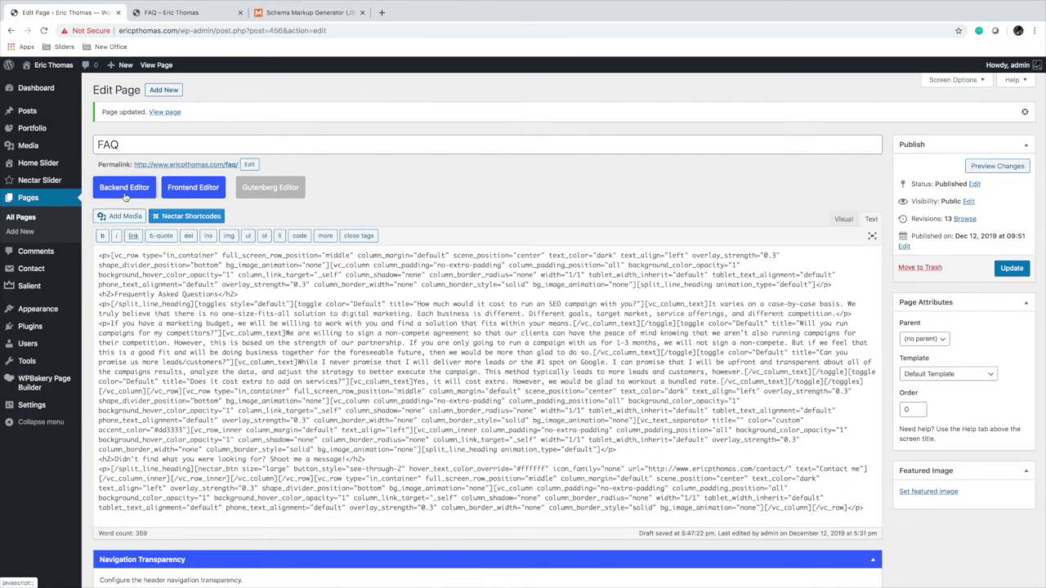
Examine the FAQ page's shortcode content and settings in the classic editor, comparing its text and visual modes.
{"action": "scroll", "coordinate": [760, 321], "scroll_direction": "down", "scroll_amount": 1}
{"action": "scroll", "coordinate": [760, 321], "scroll_direction": "down", "scroll_amount": 2}
{"action": "scroll", "coordinate": [872, 409], "scroll_direction": "up", "scroll_amount": 2}
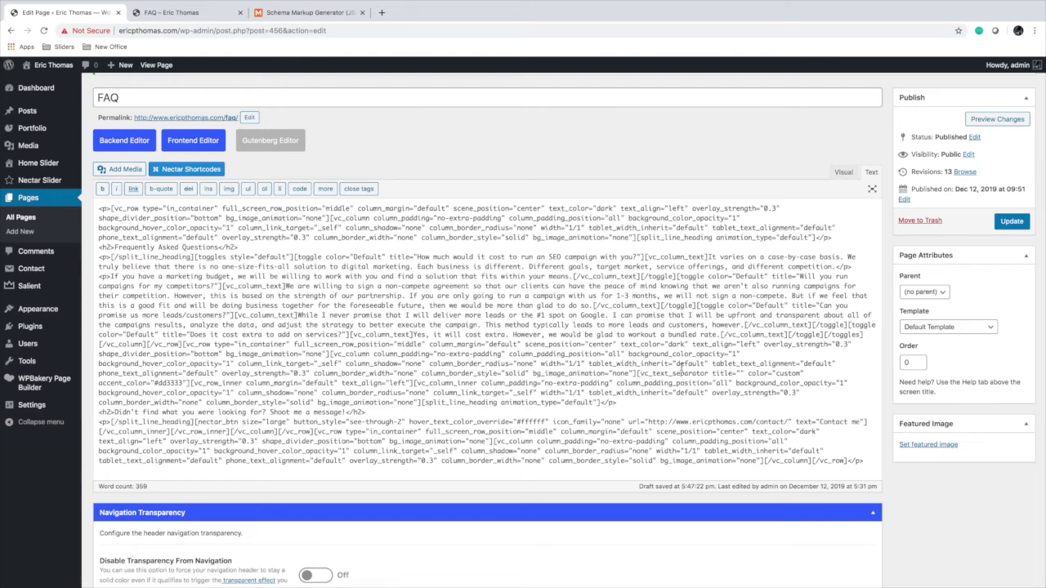
{"action": "scroll", "coordinate": [681, 370], "scroll_direction": "up", "scroll_amount": 1}
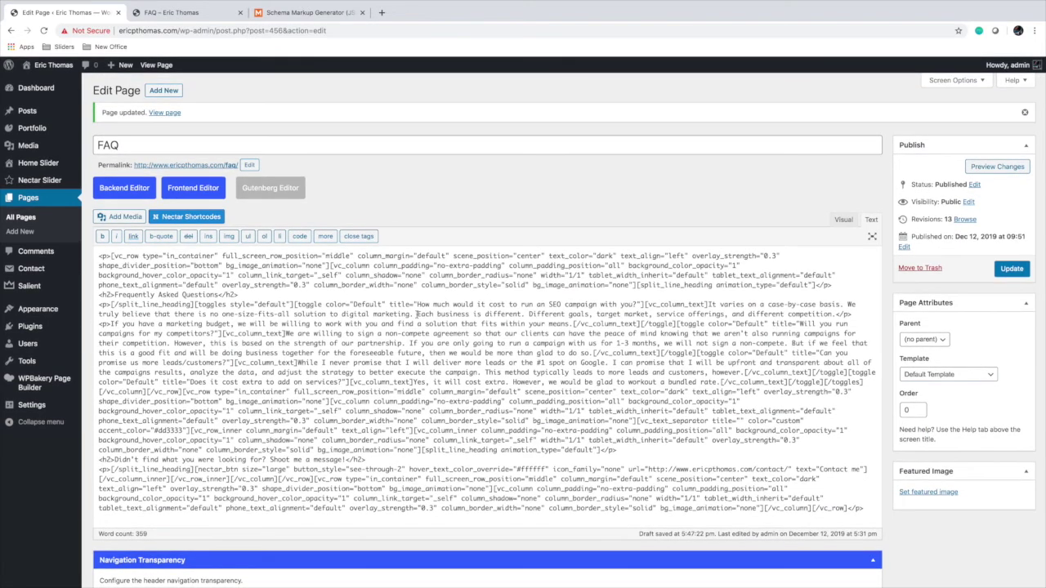
{"action": "scroll", "coordinate": [429, 313], "scroll_direction": "down", "scroll_amount": 2}
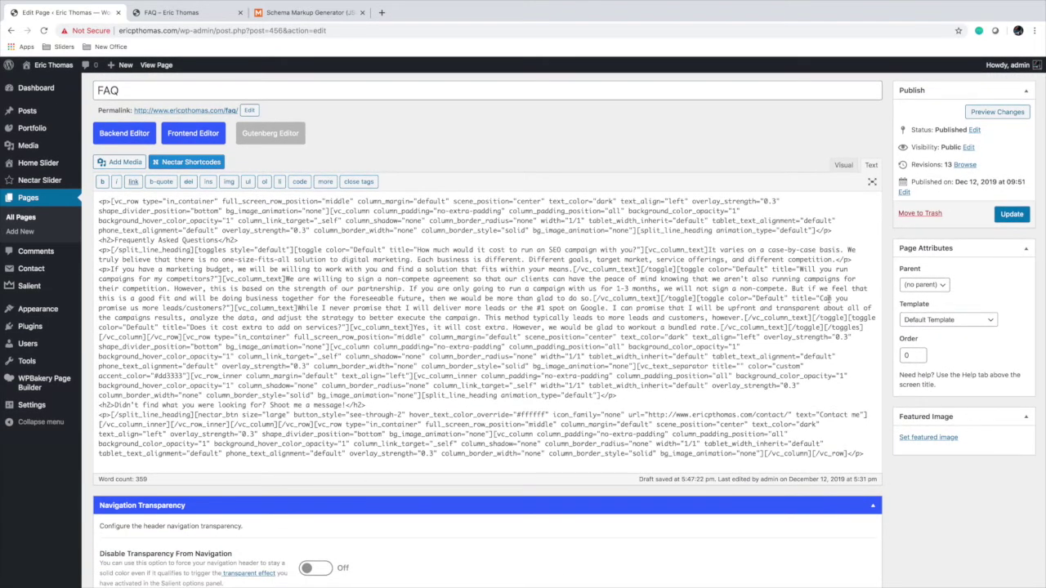
{"action": "scroll", "coordinate": [860, 450], "scroll_direction": "down", "scroll_amount": 10}
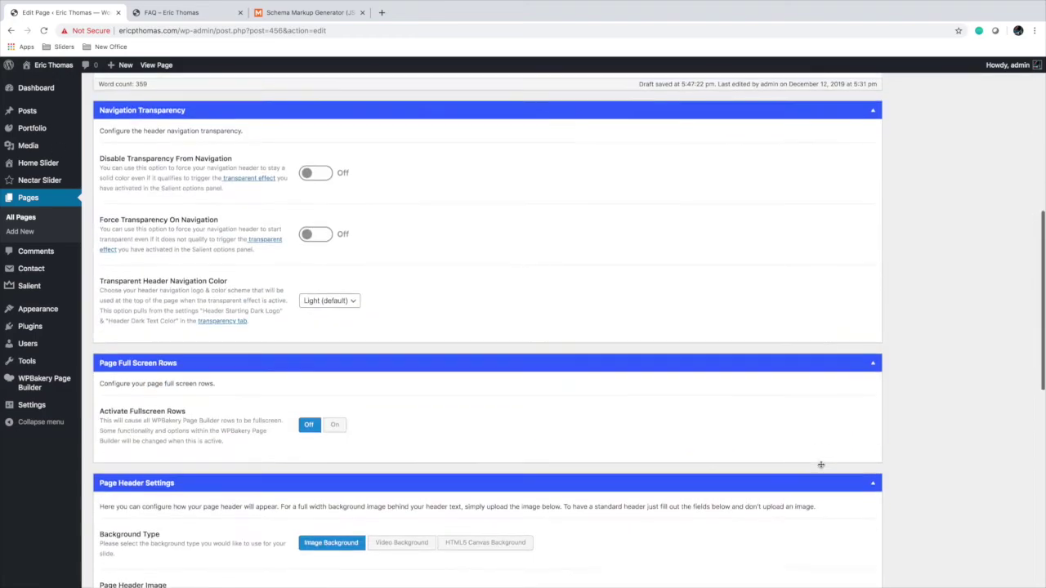
{"action": "scroll", "coordinate": [644, 474], "scroll_direction": "up", "scroll_amount": 12}
{"action": "scroll", "coordinate": [651, 470], "scroll_direction": "down", "scroll_amount": 2}
{"action": "left_click", "coordinate": [845, 174]}
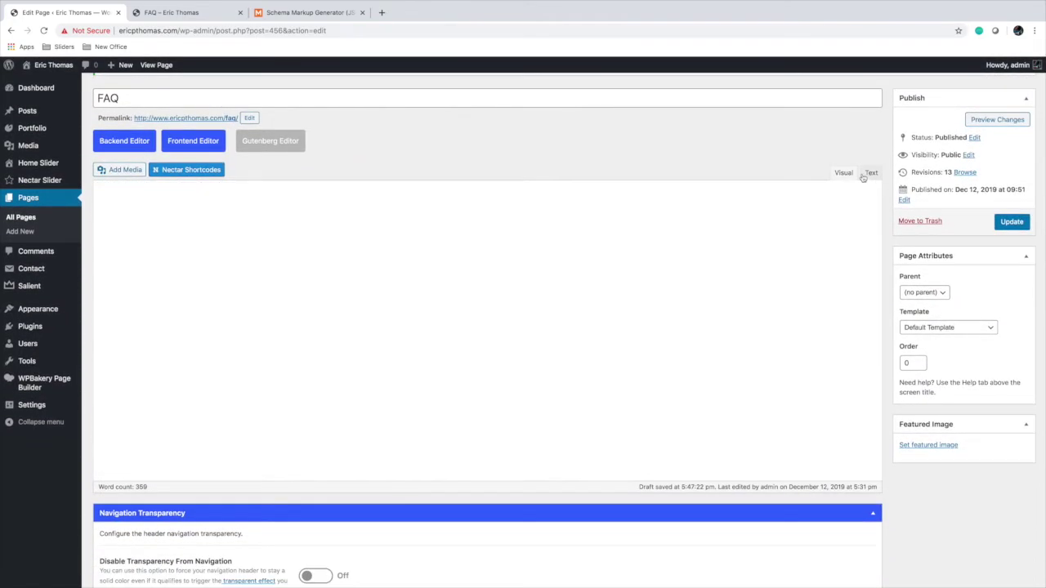
{"action": "scroll", "coordinate": [859, 187], "scroll_direction": "down", "scroll_amount": 3}
{"action": "scroll", "coordinate": [859, 187], "scroll_direction": "up", "scroll_amount": 5}
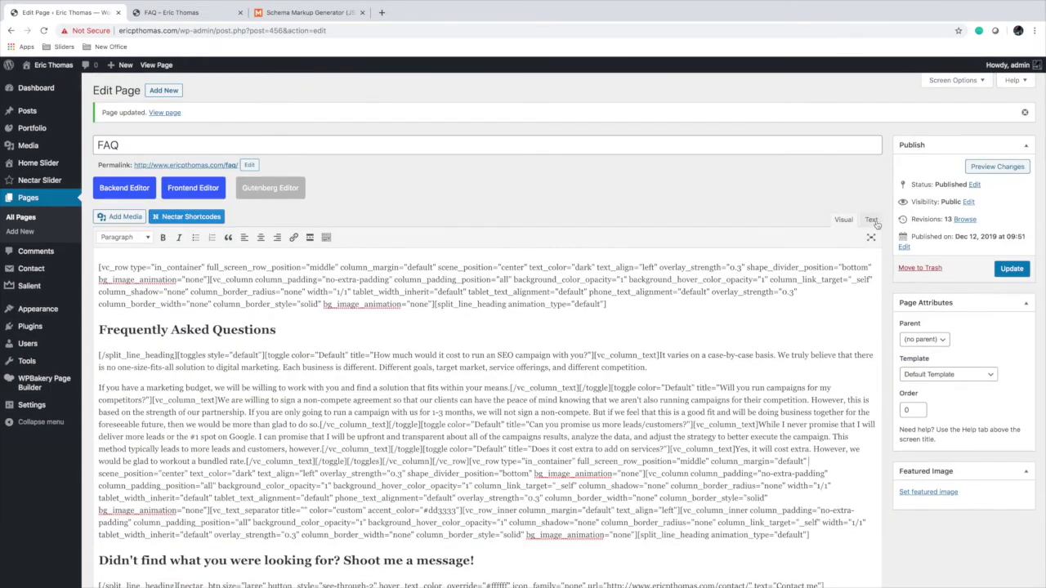
In the classic editor's text mode, insert the copied FAQ JSON-LD script on a new line below the closing shortcode.
{"action": "left_click", "coordinate": [871, 221]}
{"action": "scroll", "coordinate": [871, 229], "scroll_direction": "down", "scroll_amount": 5}
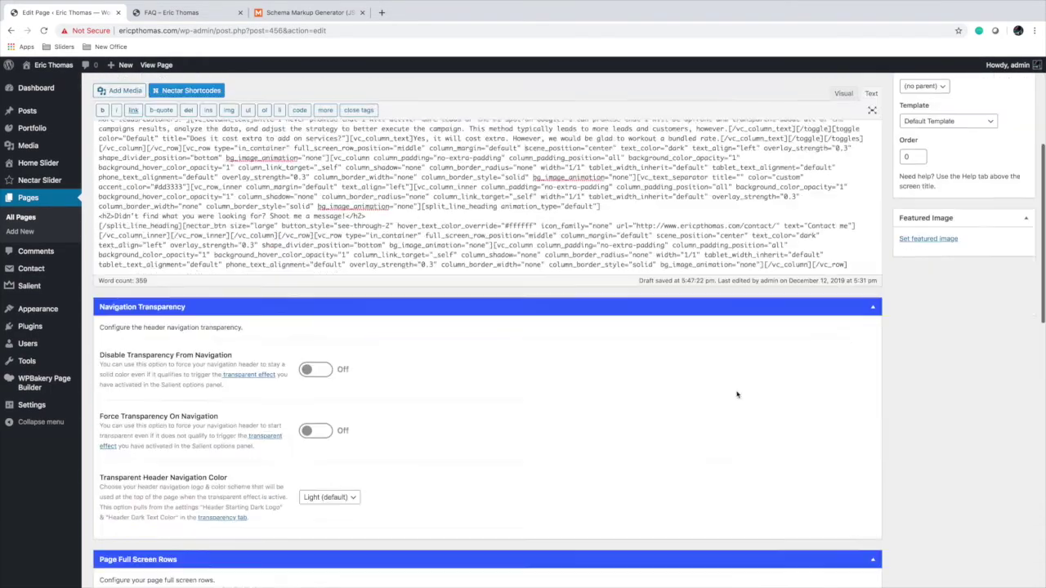
{"action": "left_click", "coordinate": [863, 234]}
{"action": "key", "text": "Return"}
{"action": "key", "text": "Return"}
{"action": "key", "text": "Return"}
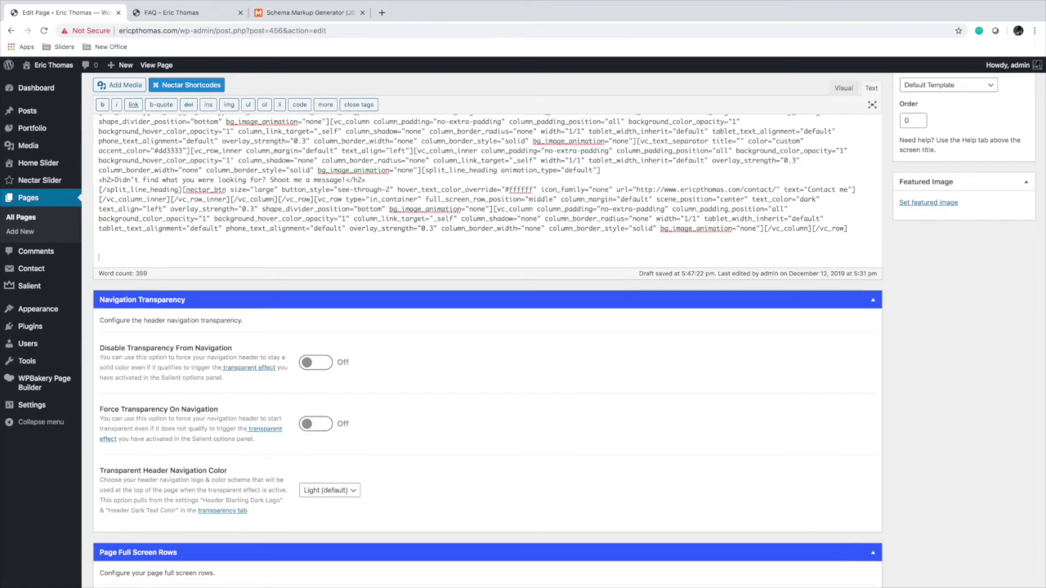
{"action": "key", "text": "ctrl+v"}
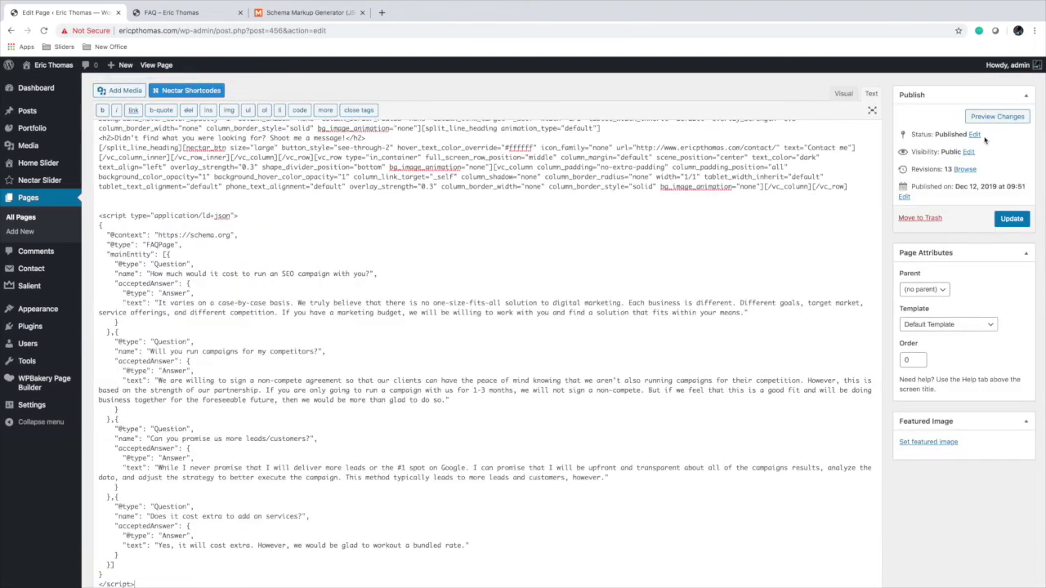
Check the script in visual mode, preview the FAQ page with its first question expanded, and return to the editor.
{"action": "left_click", "coordinate": [847, 95]}
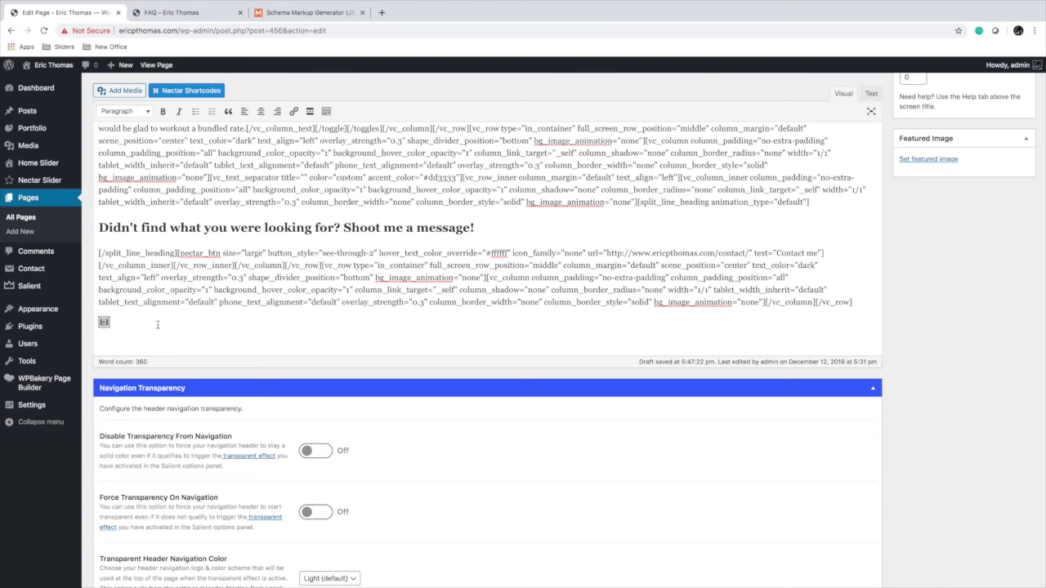
{"action": "scroll", "coordinate": [453, 336], "scroll_direction": "up", "scroll_amount": 10}
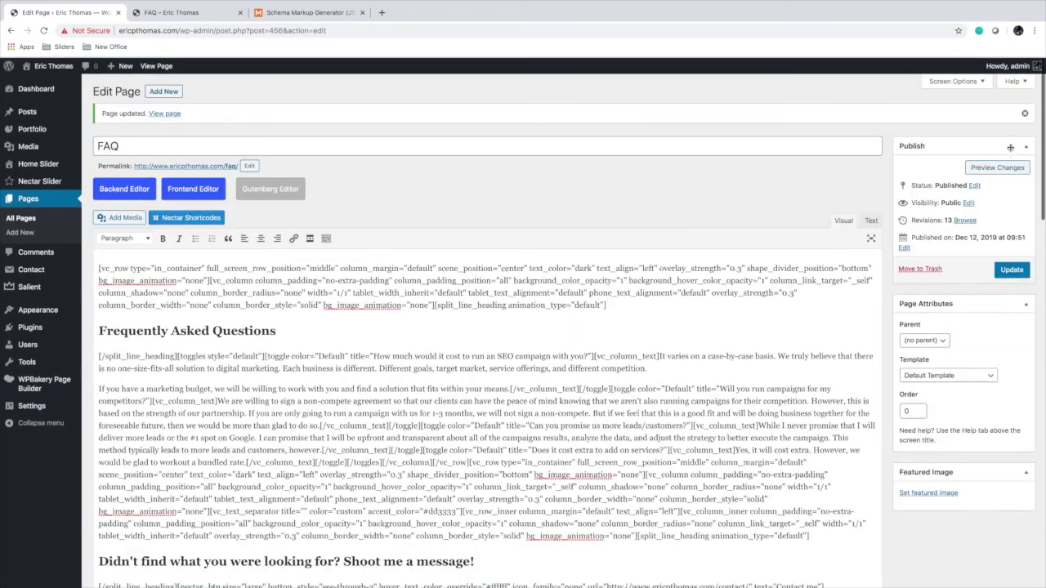
{"action": "left_click", "coordinate": [1001, 166]}
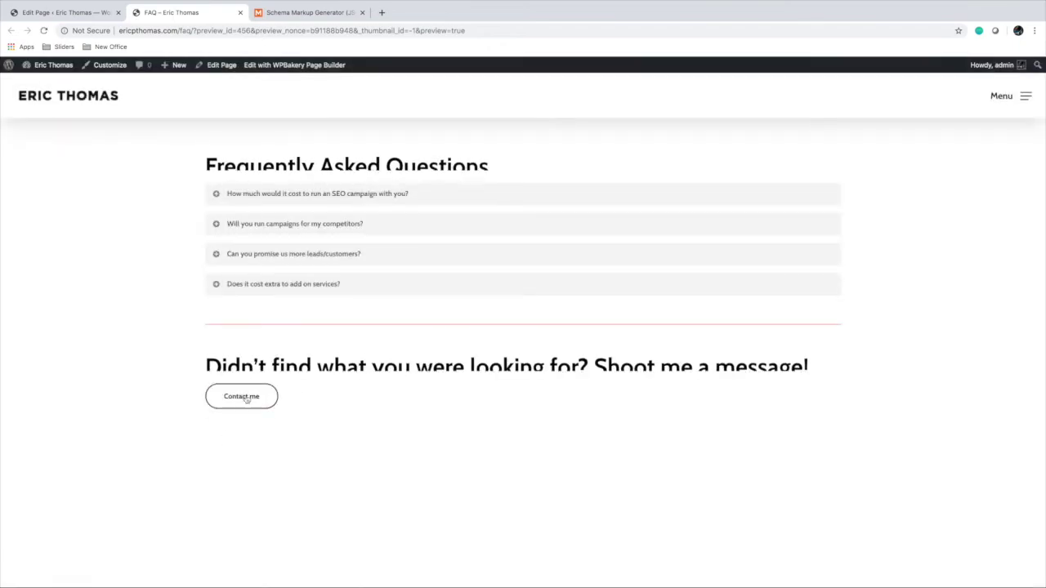
{"action": "left_click", "coordinate": [561, 197]}
{"action": "left_click", "coordinate": [53, 12]}
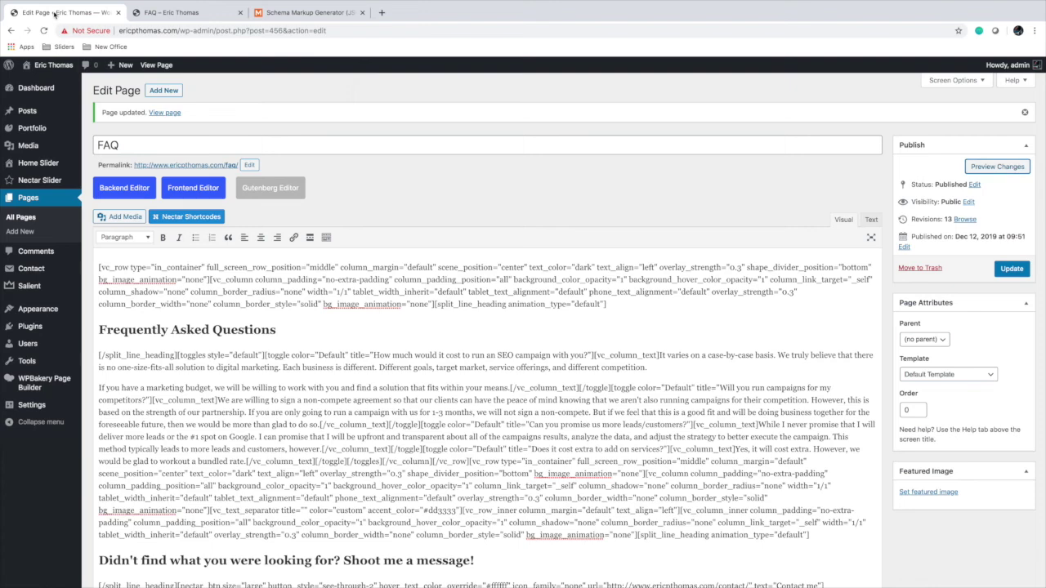
Update the FAQ page to publish the added script, and check the reloaded content.
{"action": "left_click", "coordinate": [1017, 273]}
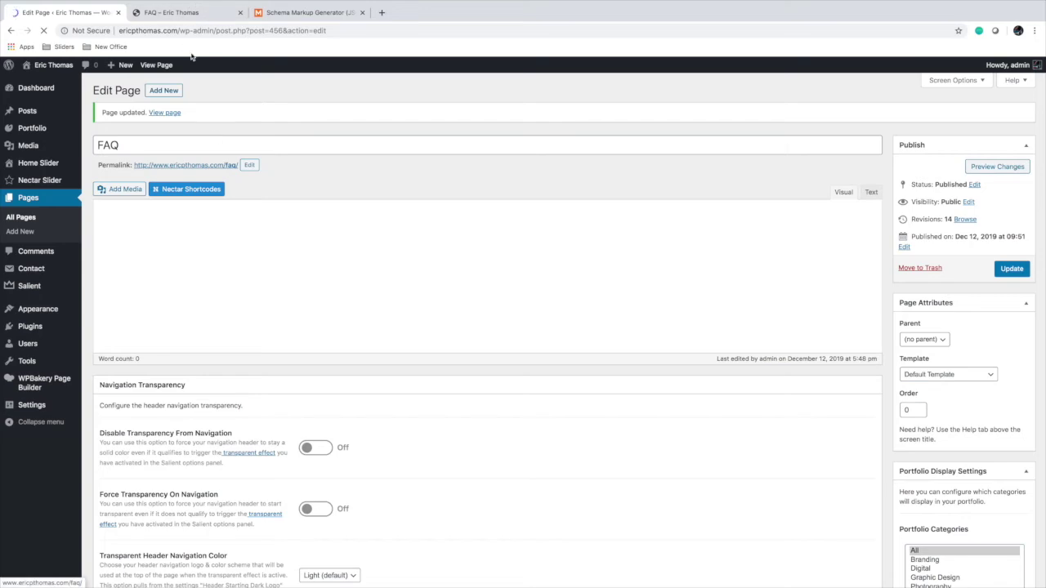
{"action": "scroll", "coordinate": [295, 251], "scroll_direction": "down", "scroll_amount": 3}
{"action": "scroll", "coordinate": [293, 259], "scroll_direction": "up", "scroll_amount": 3}
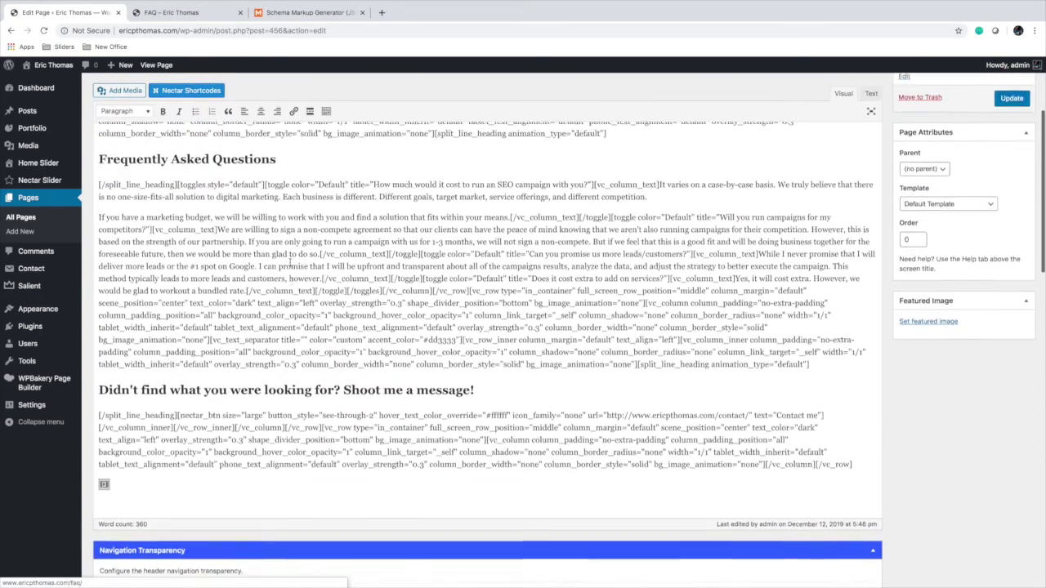
Copy the FAQ page's base URL from the preview's address, without the preview parameters.
{"action": "left_click", "coordinate": [206, 15]}
{"action": "left_click_drag", "start_coordinate": [211, 31], "coordinate": [116, 33]}
{"action": "key", "text": "ctrl+c"}
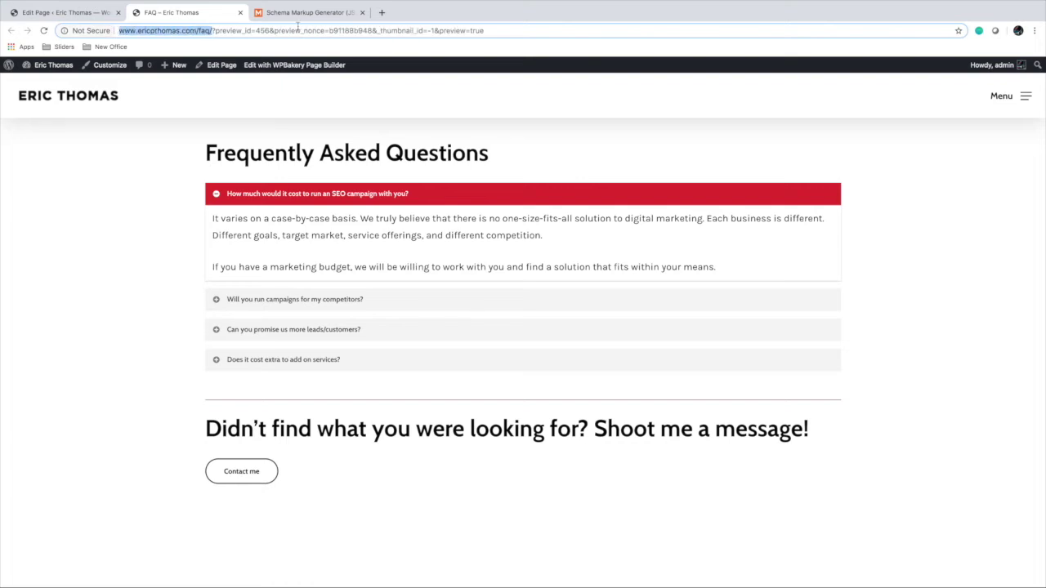
Open Google's Rich Results Test from the schema generator and run a URL test on the copied FAQ page address.
{"action": "left_click", "coordinate": [322, 14]}
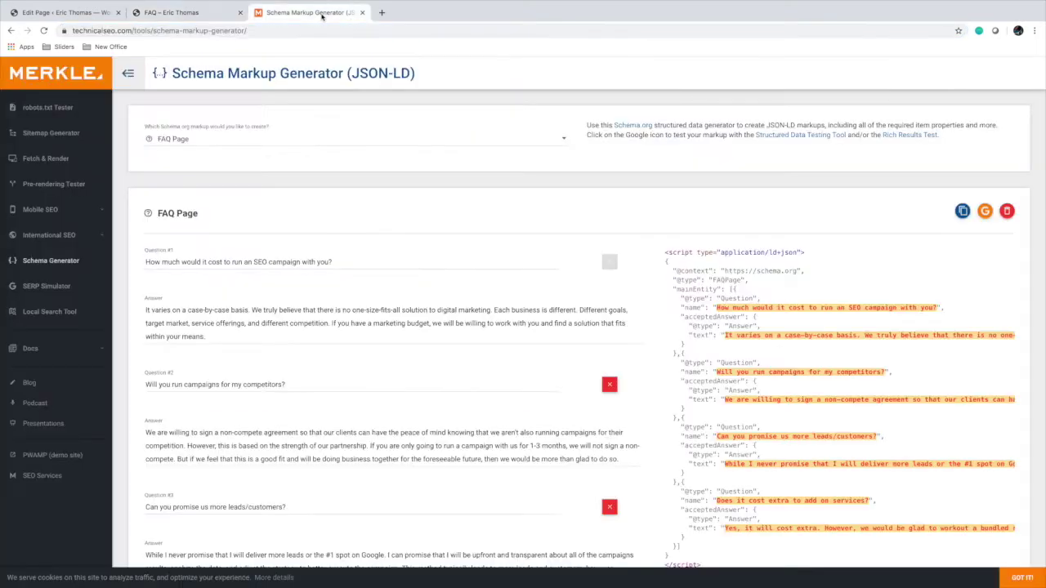
{"action": "left_click", "coordinate": [985, 210]}
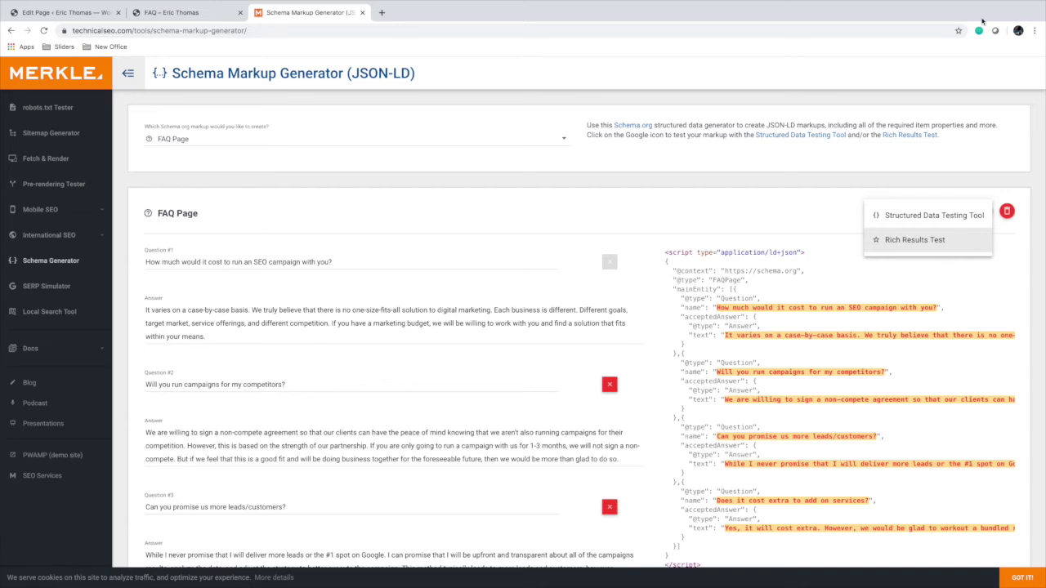
{"action": "left_click", "coordinate": [926, 243]}
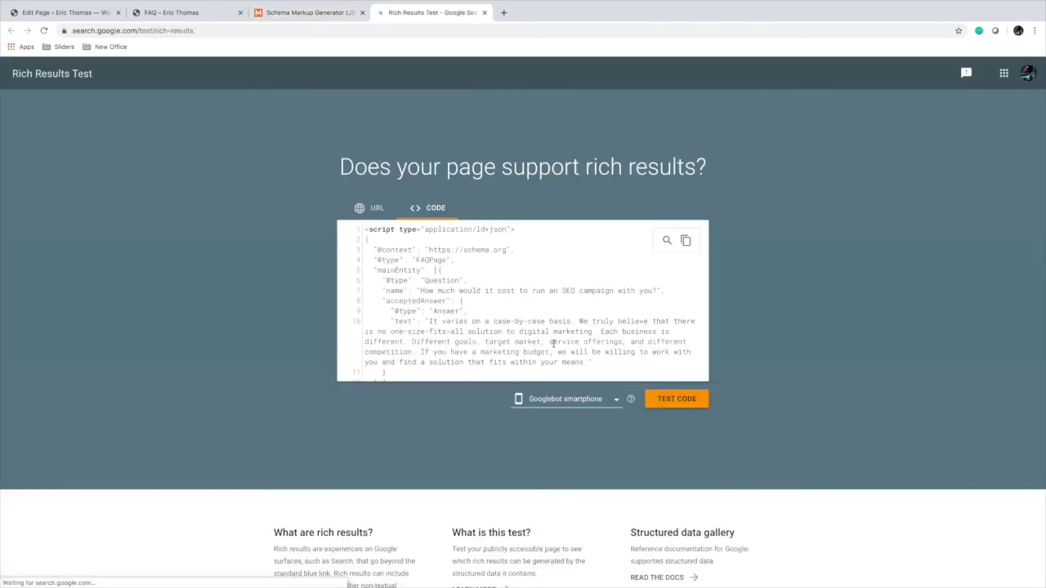
{"action": "left_click", "coordinate": [378, 212]}
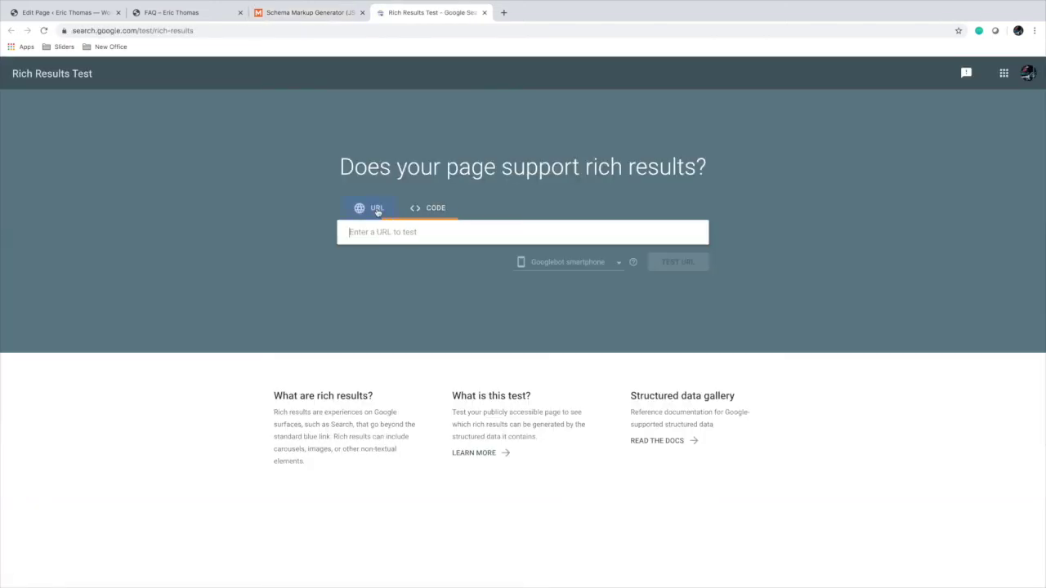
{"action": "key", "text": "ctrl+v"}
{"action": "left_click", "coordinate": [794, 267]}
{"action": "left_click", "coordinate": [691, 270]}
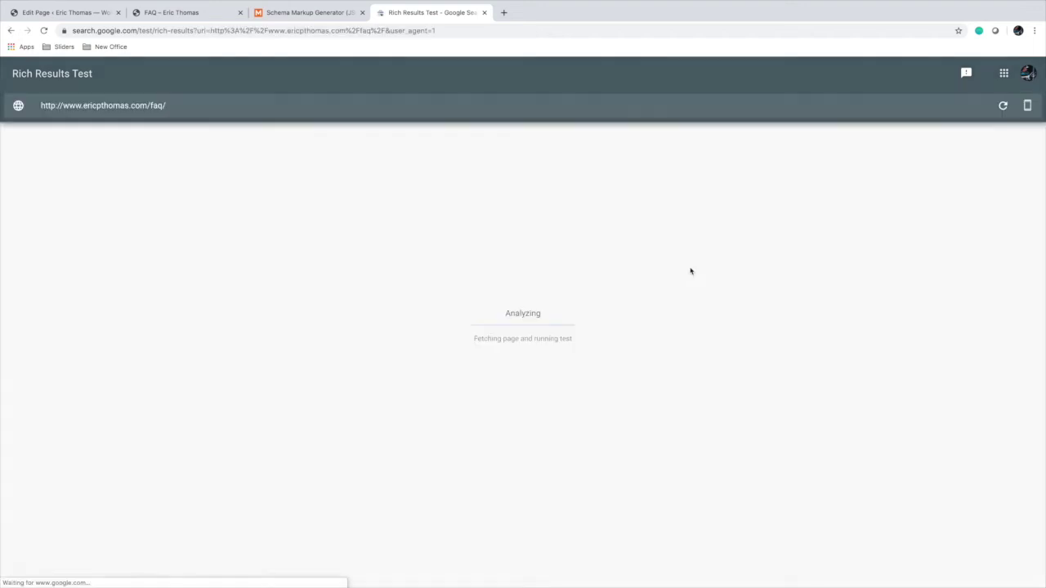
Browse the schema generator's other markup types and select Recipe to review its fields and JSON-LD template.
{"action": "left_click", "coordinate": [316, 13]}
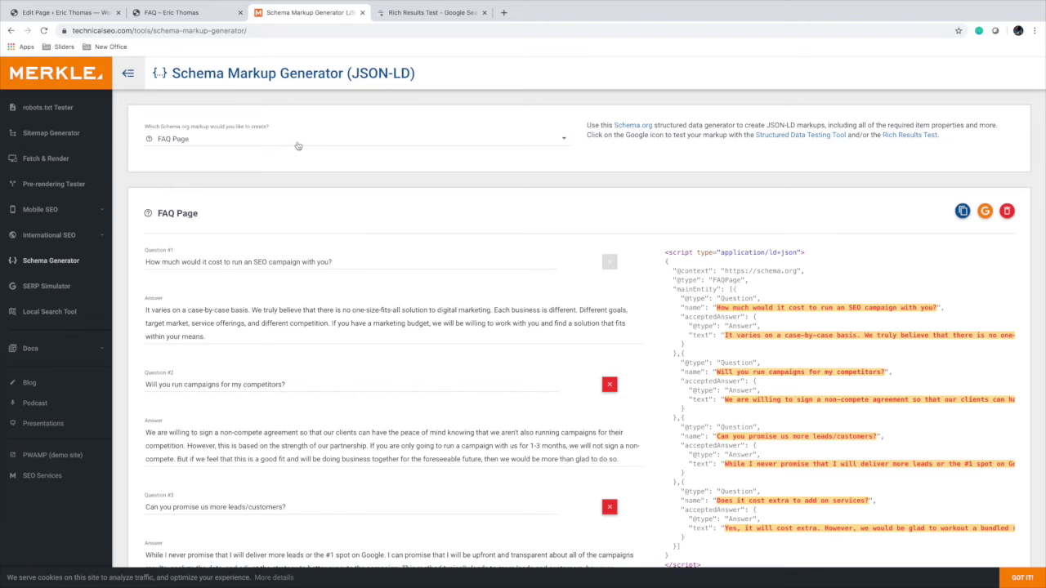
{"action": "left_click", "coordinate": [369, 146]}
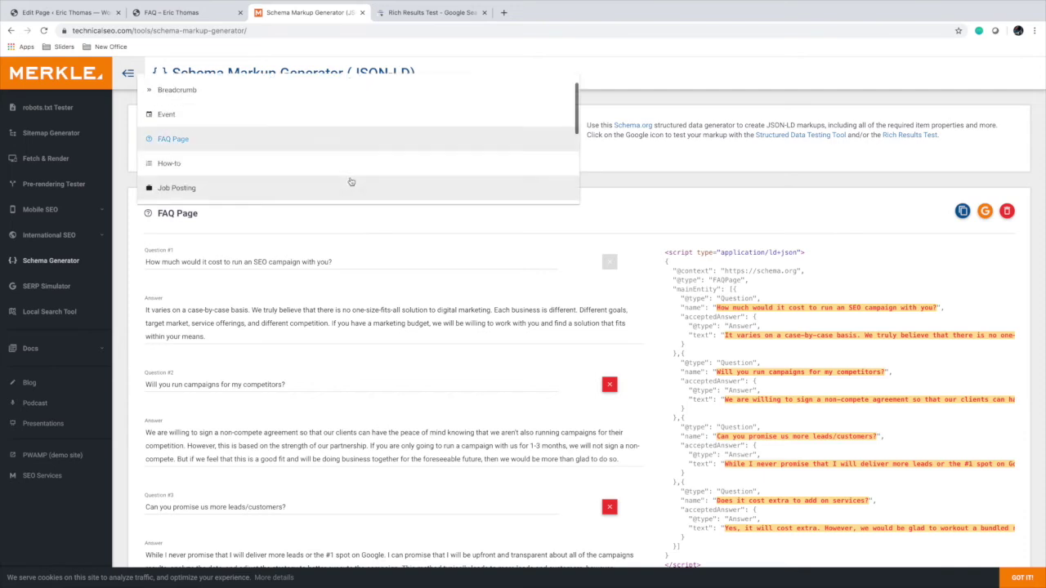
{"action": "scroll", "coordinate": [347, 178], "scroll_direction": "down", "scroll_amount": 5}
{"action": "scroll", "coordinate": [327, 191], "scroll_direction": "up", "scroll_amount": 1}
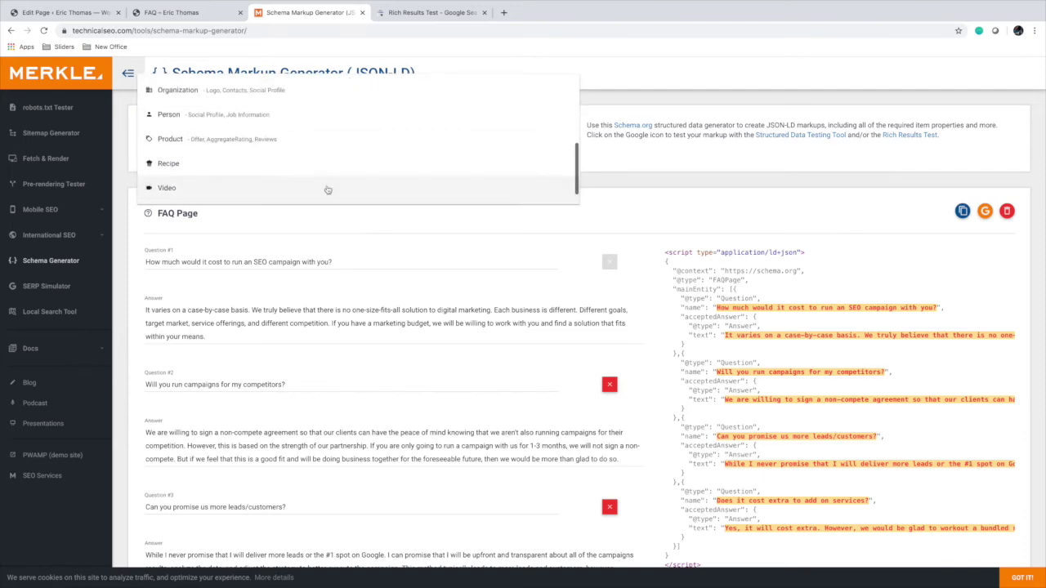
{"action": "left_click", "coordinate": [224, 165]}
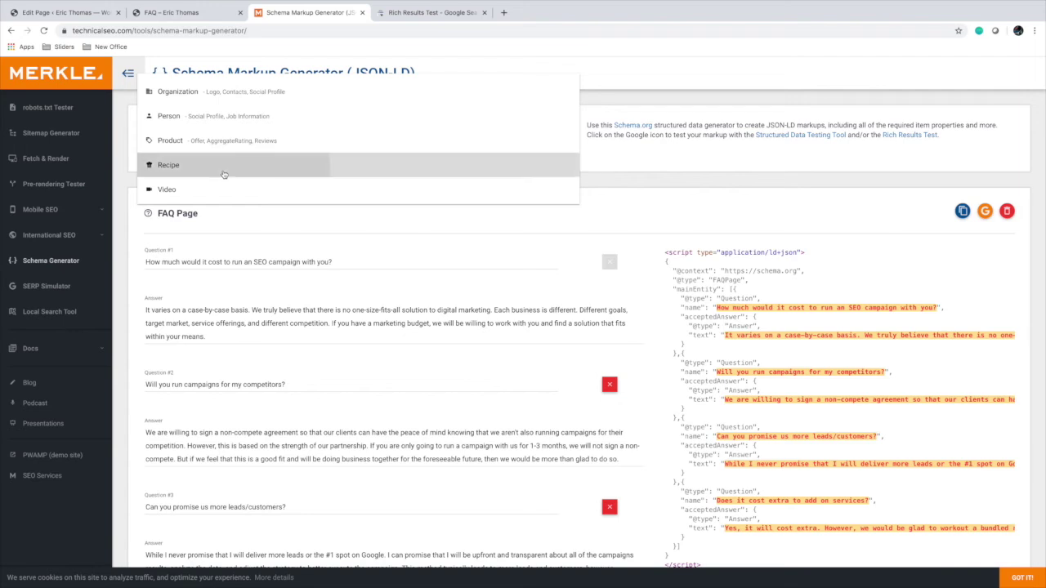
{"action": "scroll", "coordinate": [656, 330], "scroll_direction": "down", "scroll_amount": 1}
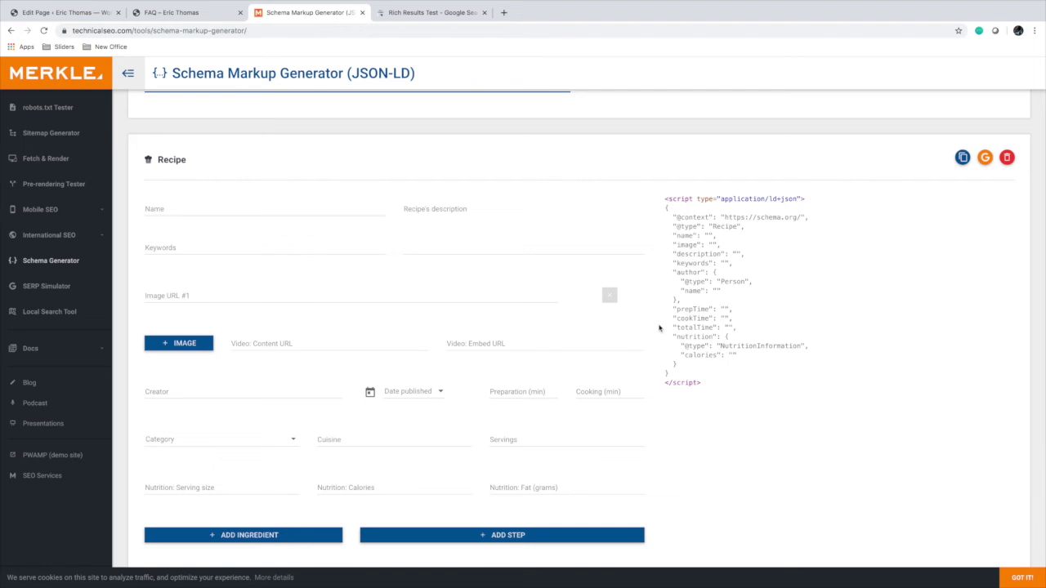
{"action": "scroll", "coordinate": [660, 272], "scroll_direction": "down", "scroll_amount": 1}
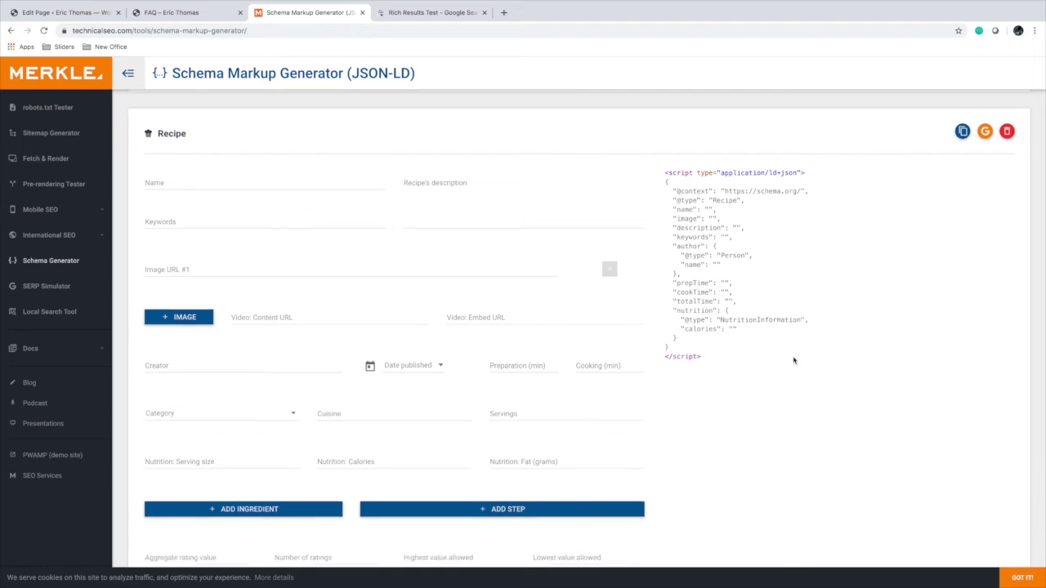
{"action": "scroll", "coordinate": [550, 253], "scroll_direction": "up", "scroll_amount": 2}
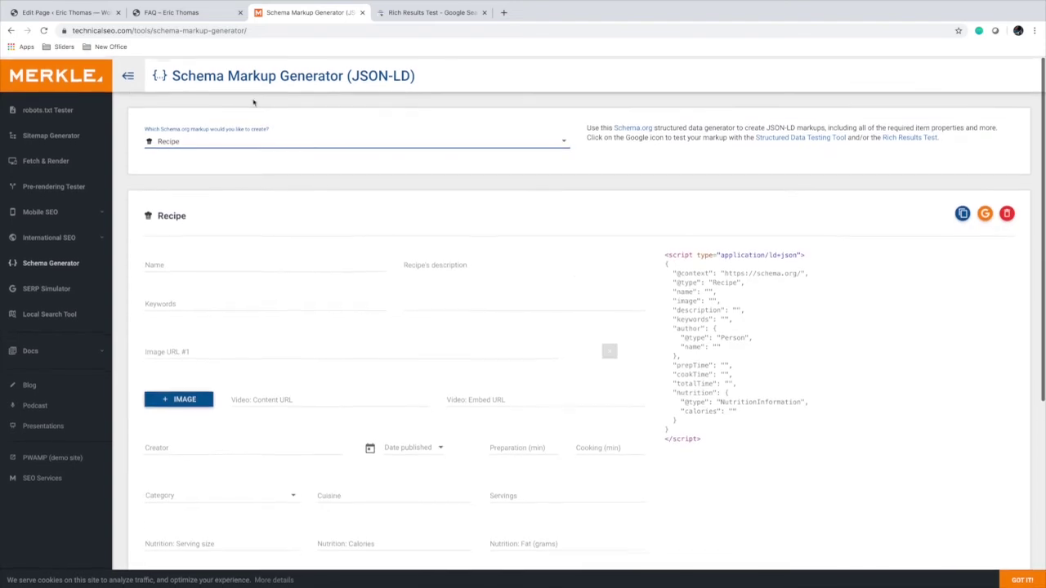
Switch the schema generator's markup type to Job Posting and review all its fields and JSON-LD template.
{"action": "left_click", "coordinate": [319, 145]}
{"action": "scroll", "coordinate": [273, 178], "scroll_direction": "up", "scroll_amount": 3}
{"action": "scroll", "coordinate": [273, 176], "scroll_direction": "up", "scroll_amount": 4}
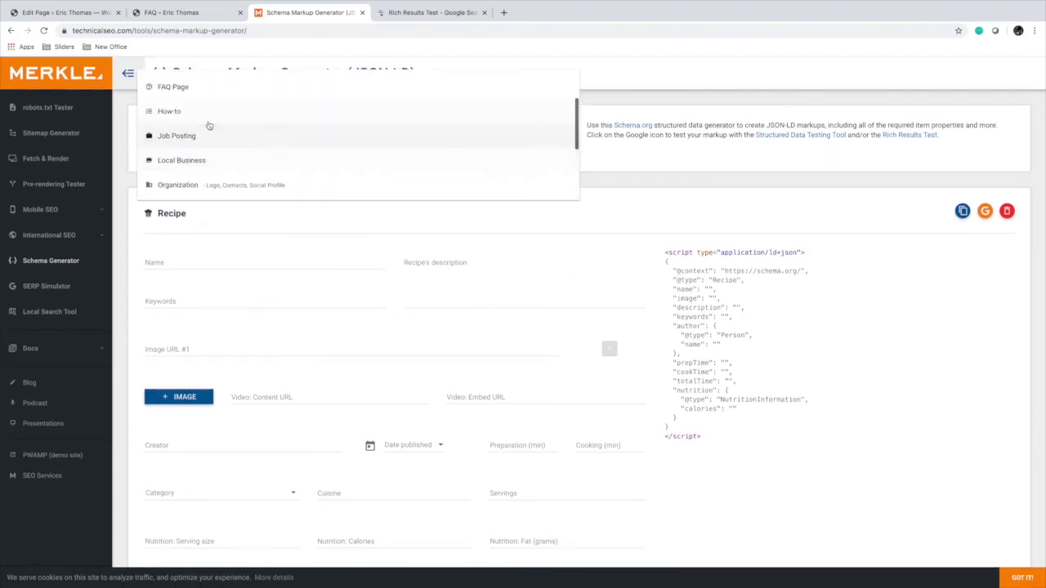
{"action": "left_click", "coordinate": [208, 152]}
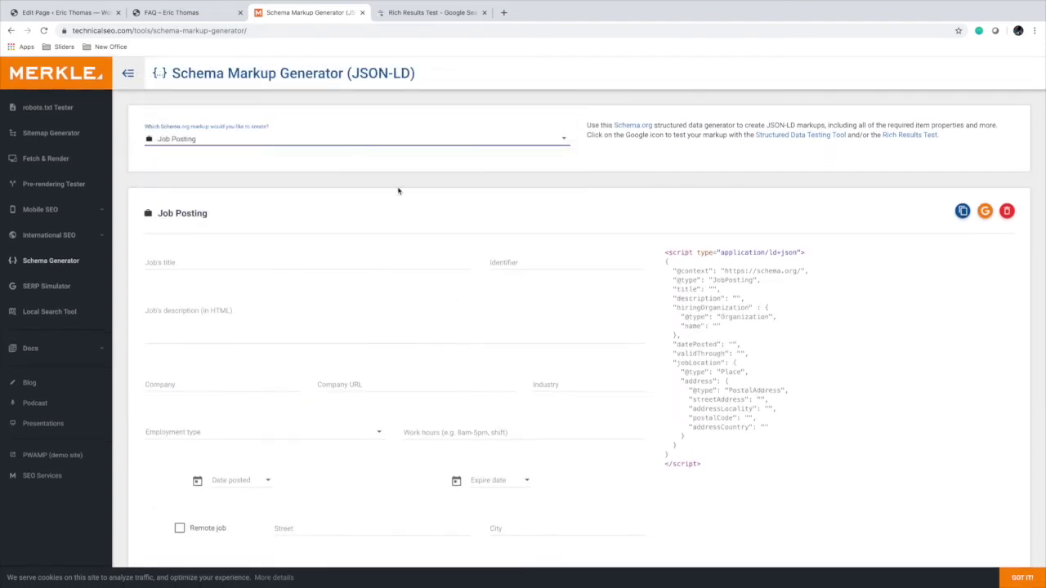
{"action": "scroll", "coordinate": [637, 248], "scroll_direction": "down", "scroll_amount": 4}
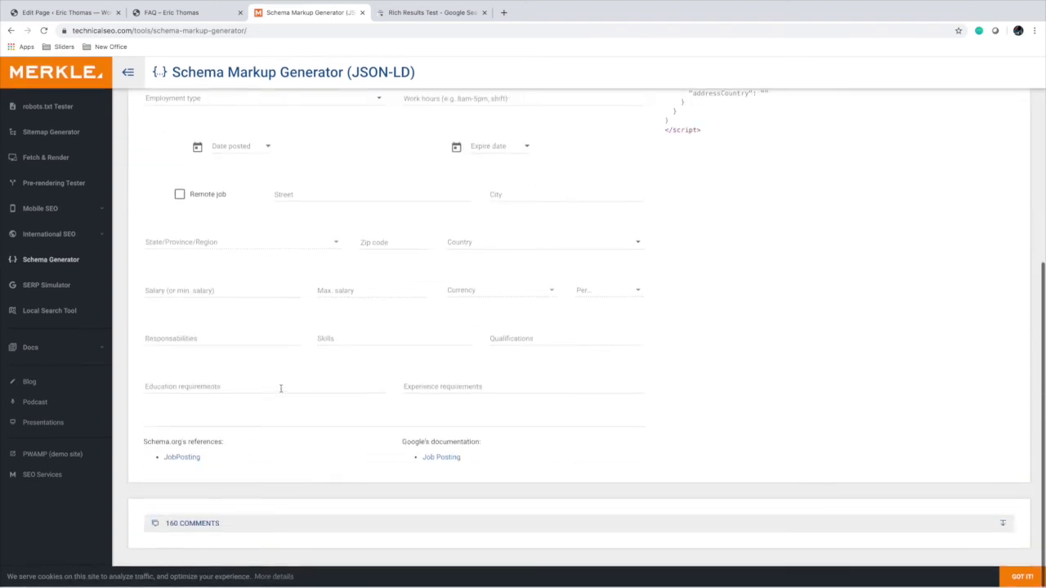
Select the How-to markup type to review its fields and template, and open the SERP Simulator tool.
{"action": "scroll", "coordinate": [230, 369], "scroll_direction": "up", "scroll_amount": 2}
{"action": "scroll", "coordinate": [230, 369], "scroll_direction": "up", "scroll_amount": 3}
{"action": "left_click", "coordinate": [304, 147]}
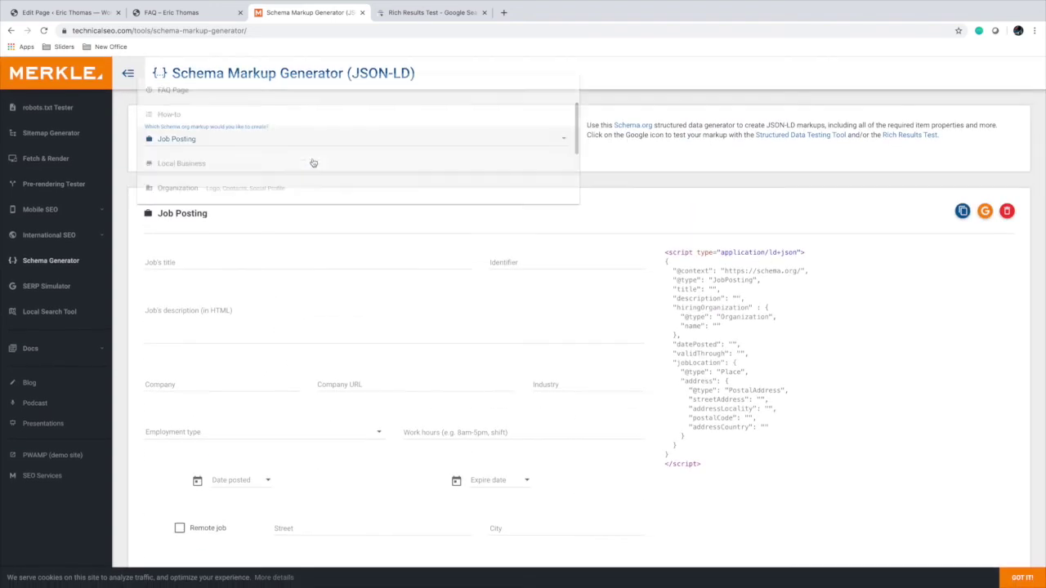
{"action": "scroll", "coordinate": [208, 178], "scroll_direction": "up", "scroll_amount": 1}
{"action": "left_click", "coordinate": [208, 177]}
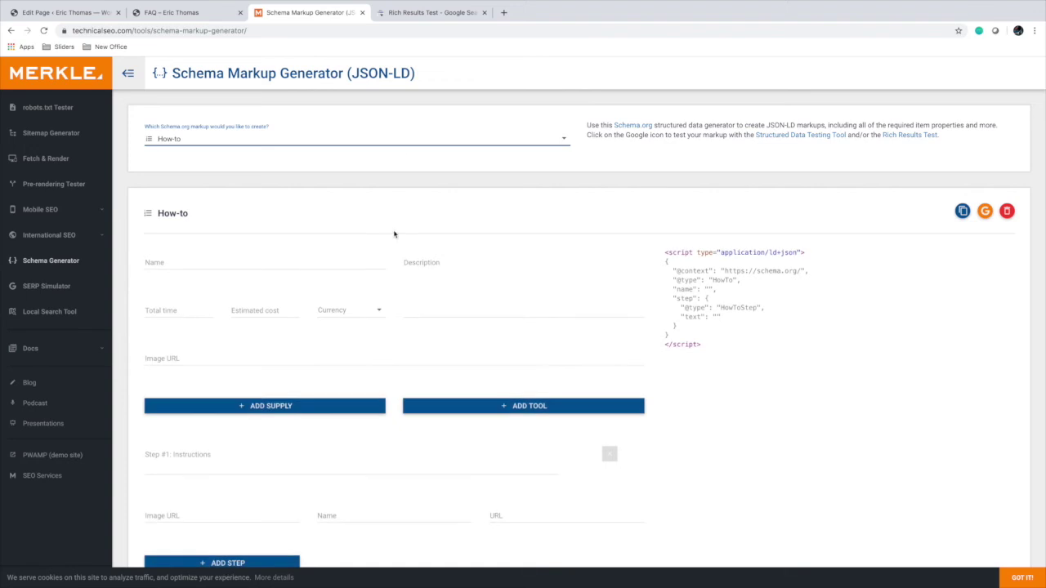
{"action": "scroll", "coordinate": [513, 248], "scroll_direction": "down", "scroll_amount": 1}
{"action": "scroll", "coordinate": [513, 250], "scroll_direction": "up", "scroll_amount": 1}
{"action": "left_click", "coordinate": [57, 294]}
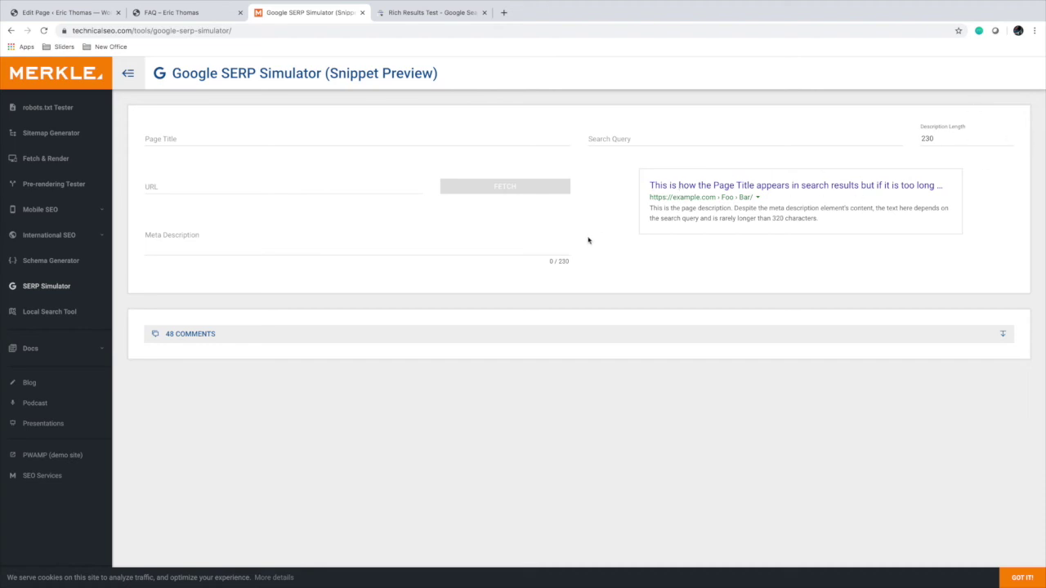
Return to the Rich Results Test for the FAQ page and highlight its eligibility verdict.
{"action": "left_click", "coordinate": [434, 17]}
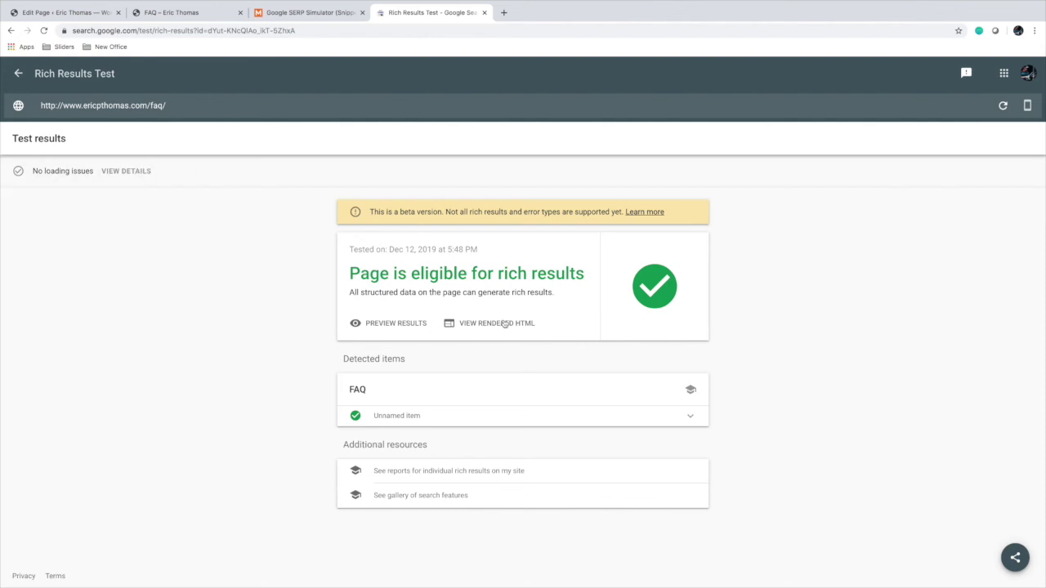
{"action": "left_click_drag", "start_coordinate": [354, 278], "coordinate": [591, 283]}
{"action": "left_click", "coordinate": [591, 282]}
Revisit the FAQ page preview and its WordPress editor, checking the content down to the embedded script at the end.
{"action": "left_click", "coordinate": [209, 10]}
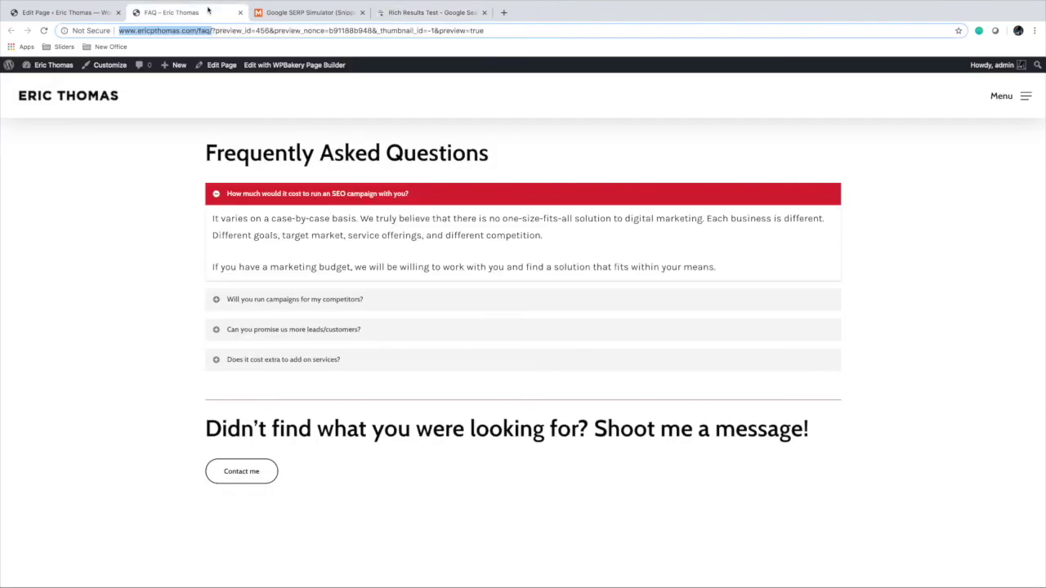
{"action": "left_click", "coordinate": [57, 12]}
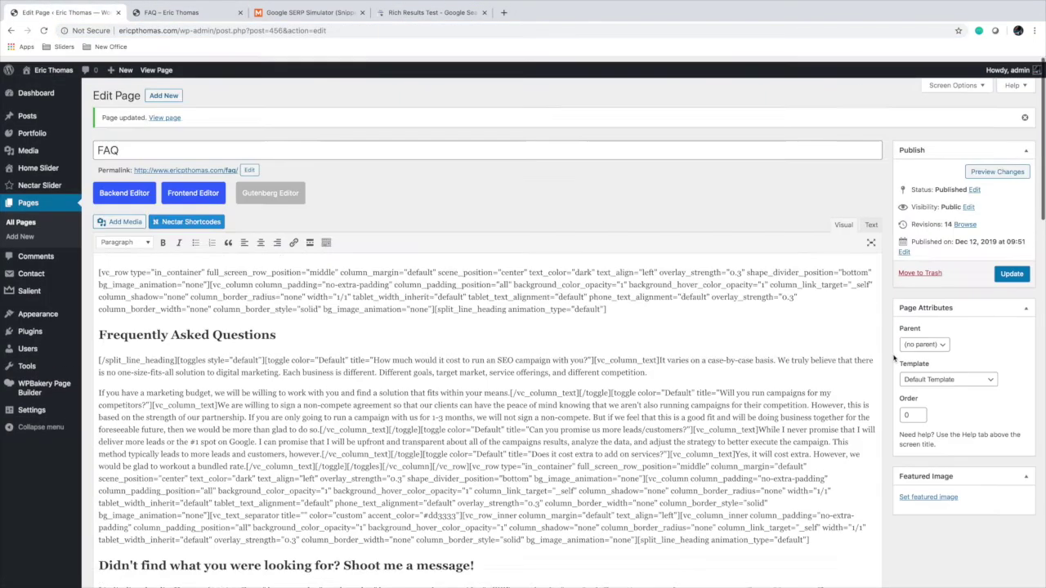
{"action": "scroll", "coordinate": [894, 360], "scroll_direction": "down", "scroll_amount": 2}
{"action": "scroll", "coordinate": [894, 360], "scroll_direction": "up", "scroll_amount": 2}
{"action": "scroll", "coordinate": [894, 359], "scroll_direction": "down", "scroll_amount": 4}
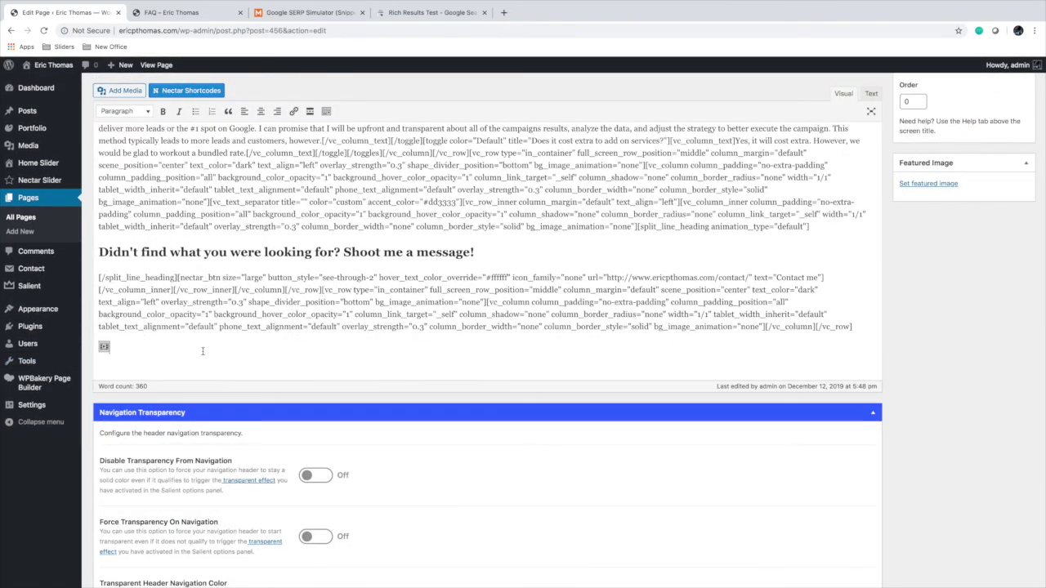
{"action": "scroll", "coordinate": [203, 352], "scroll_direction": "up", "scroll_amount": 5}
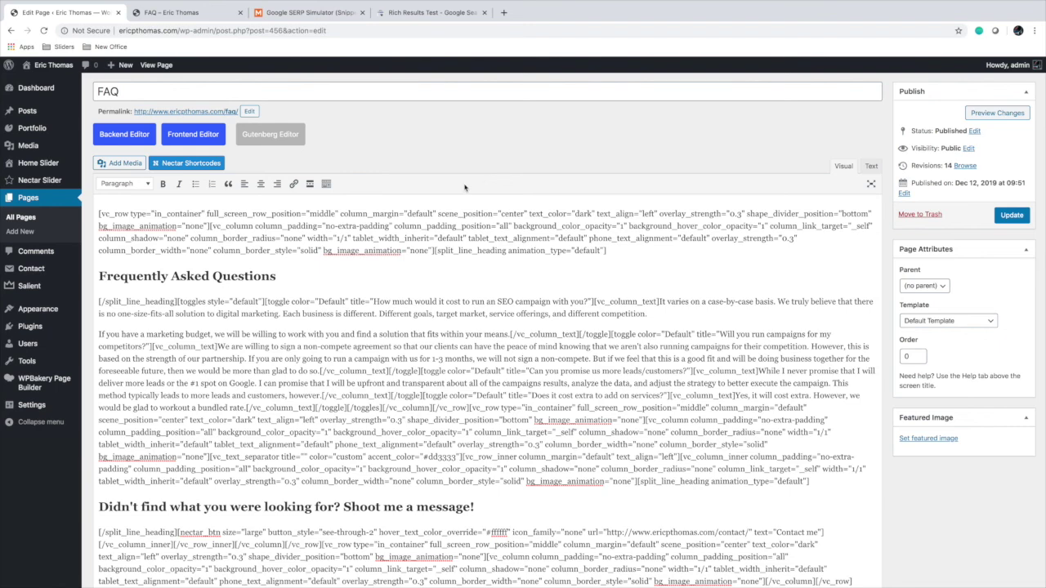
{"action": "scroll", "coordinate": [476, 182], "scroll_direction": "up", "scroll_amount": 1}
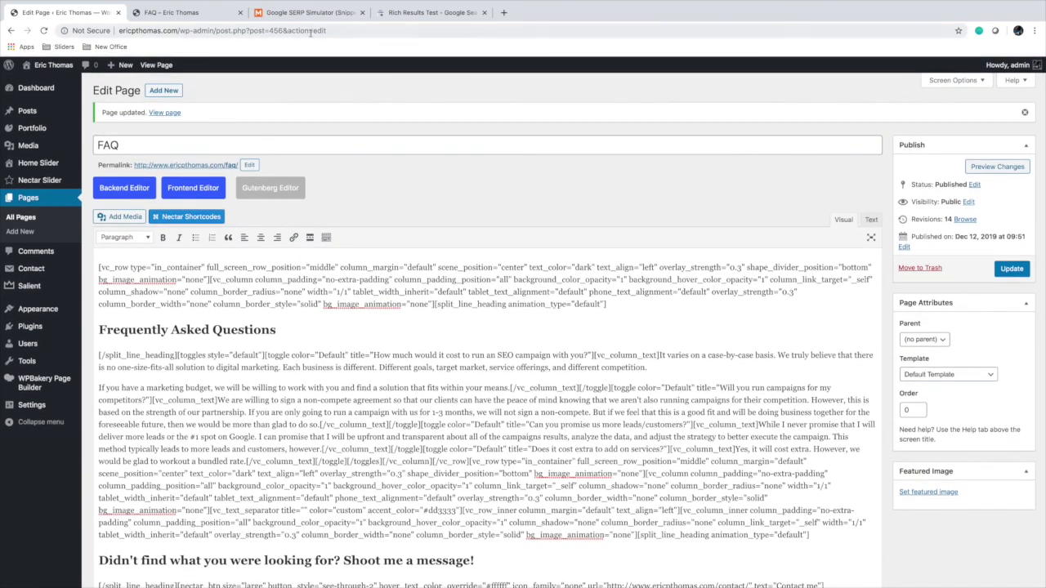